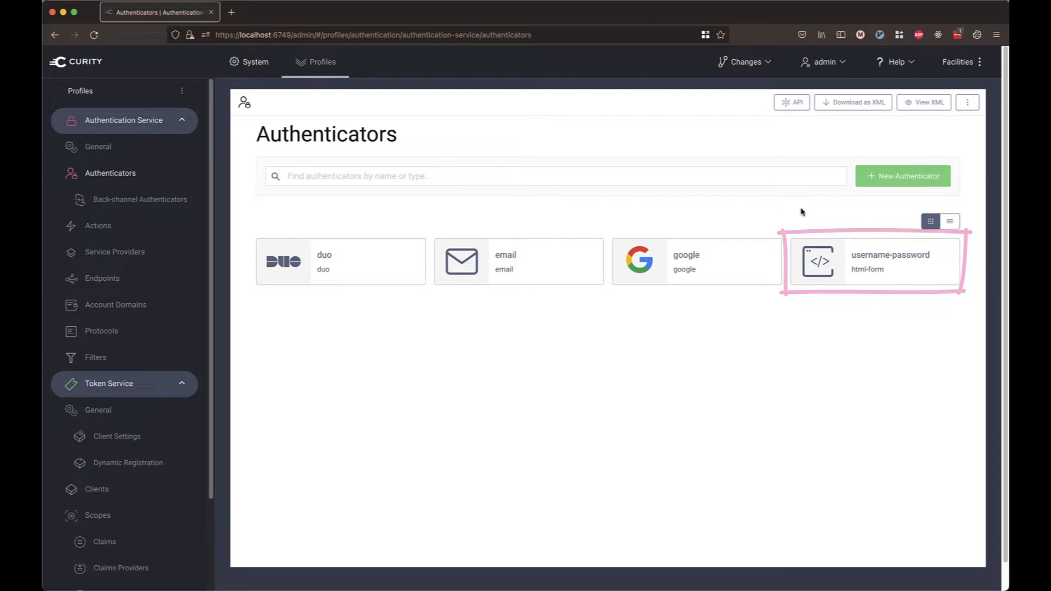
- Create a login action named opt-in-mfa of type Opt in MFA on the username-password authenticator
left_click(867, 260)
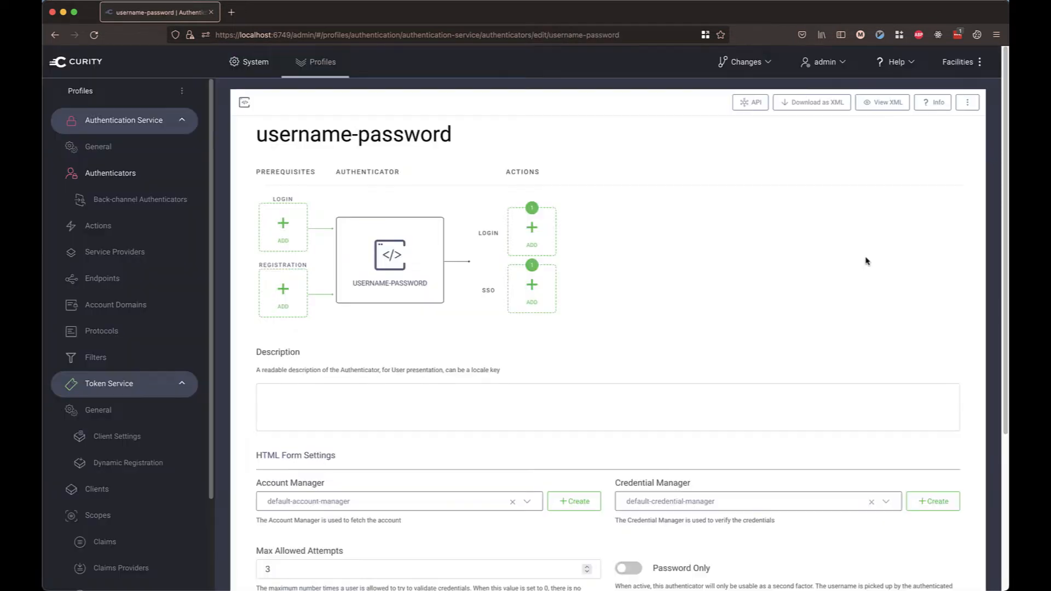
left_click(542, 231)
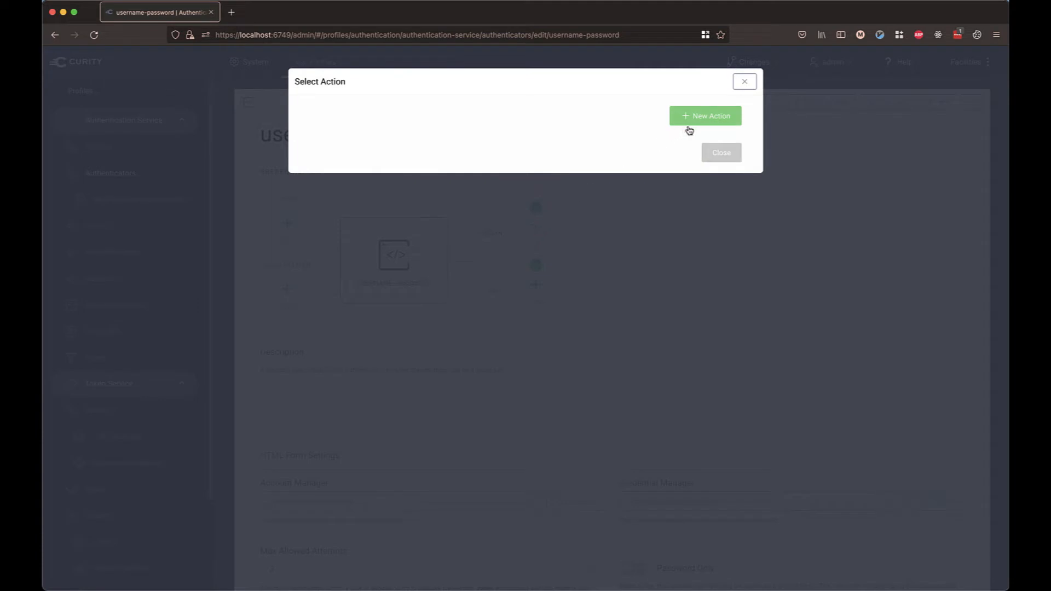
left_click(704, 116)
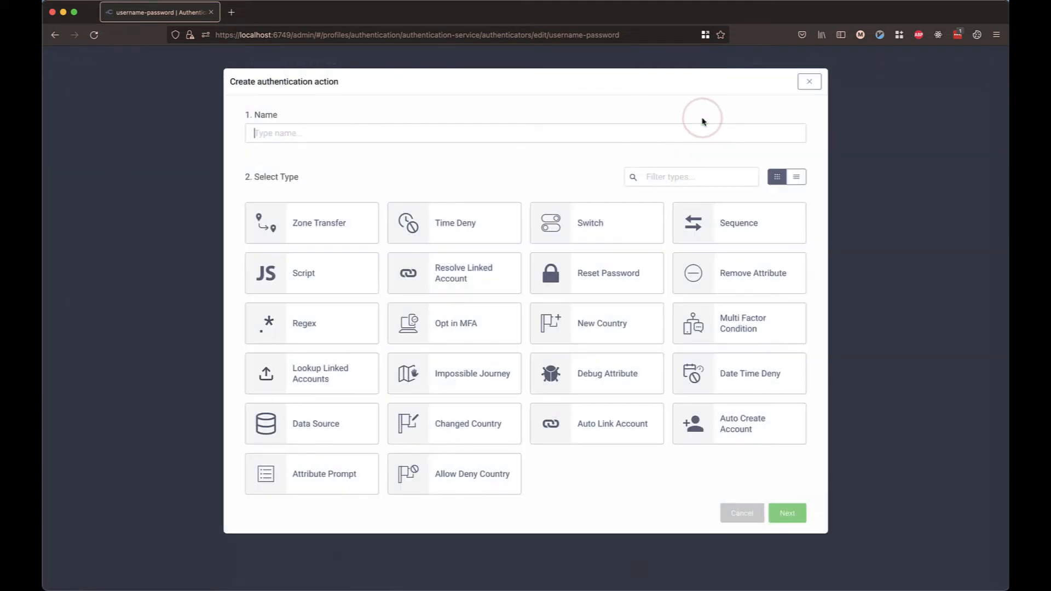
type("mfa")
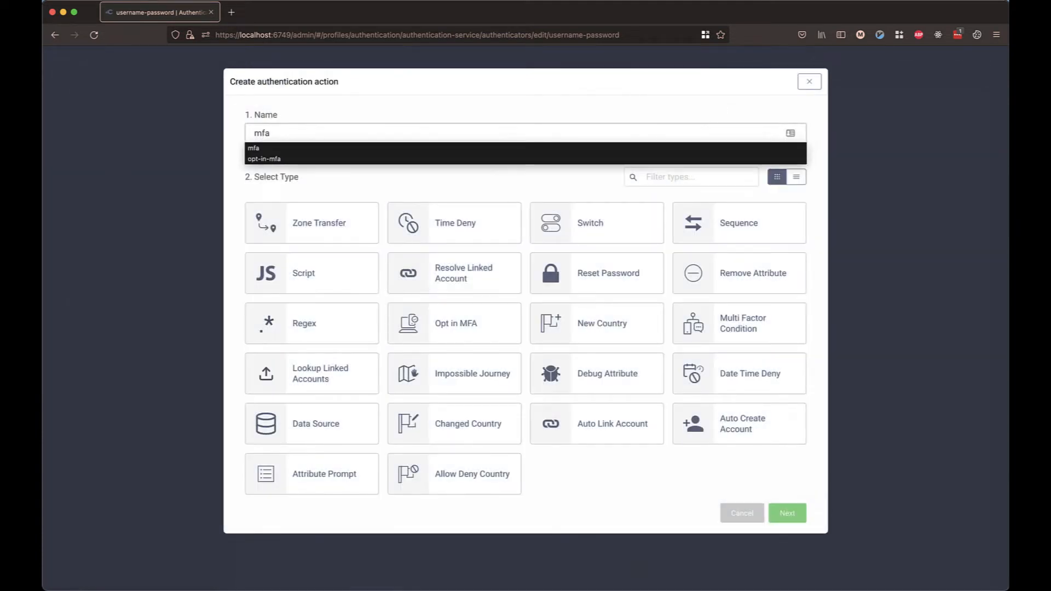
key("Return")
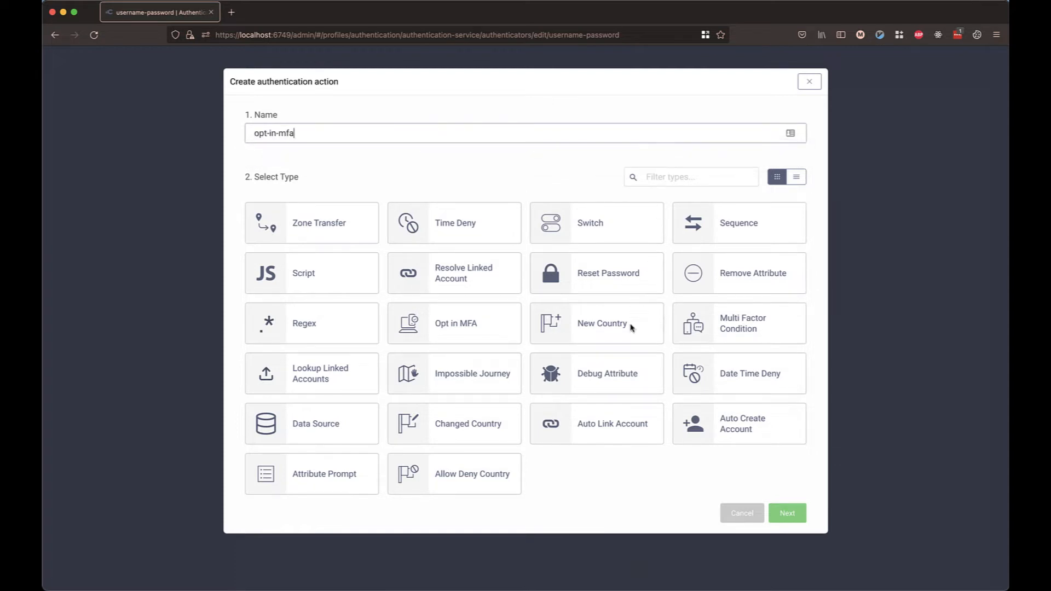
left_click(489, 334)
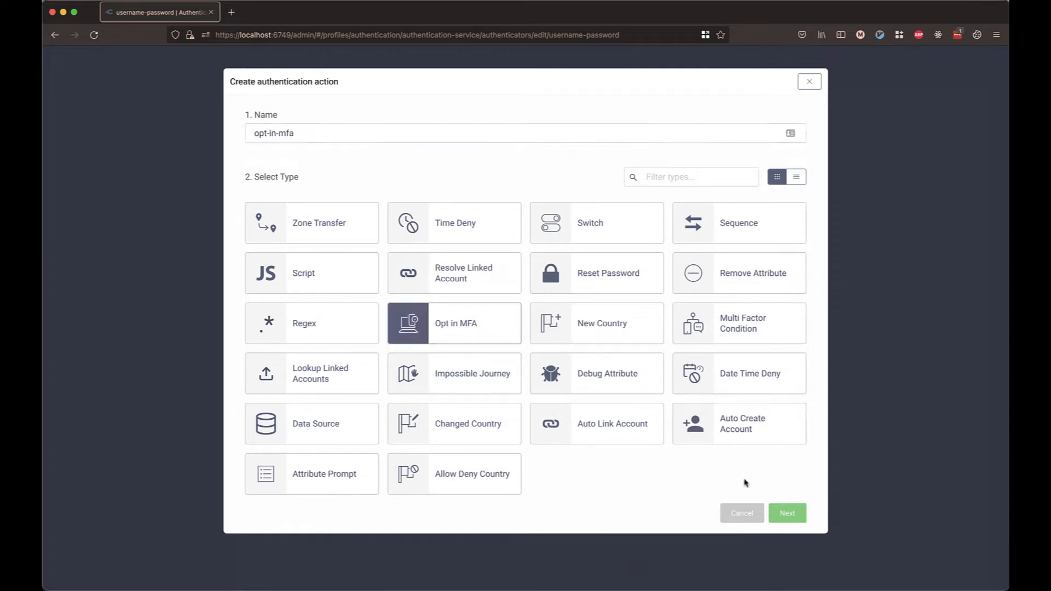
left_click(791, 514)
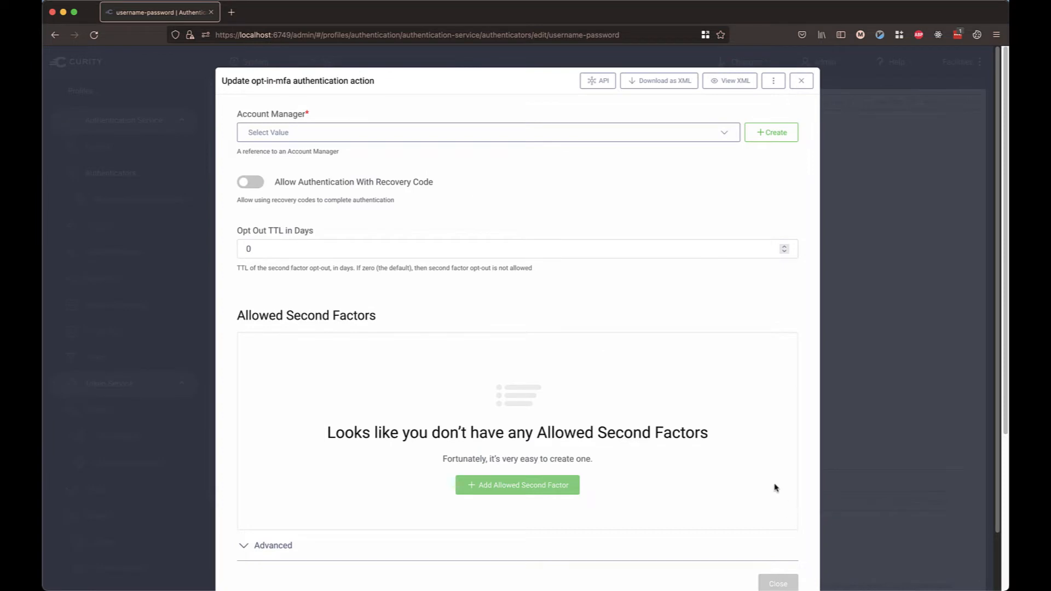
- Configure the action with default-account-manager, allow authentication with recovery code, and set the opt-out TTL to 30 days
left_click(689, 136)
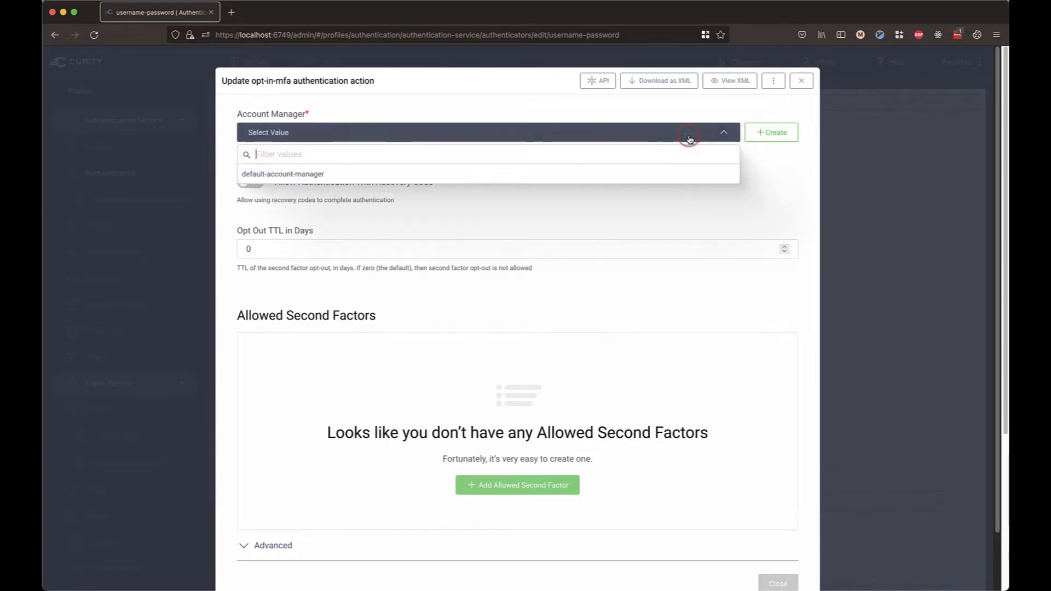
left_click(664, 180)
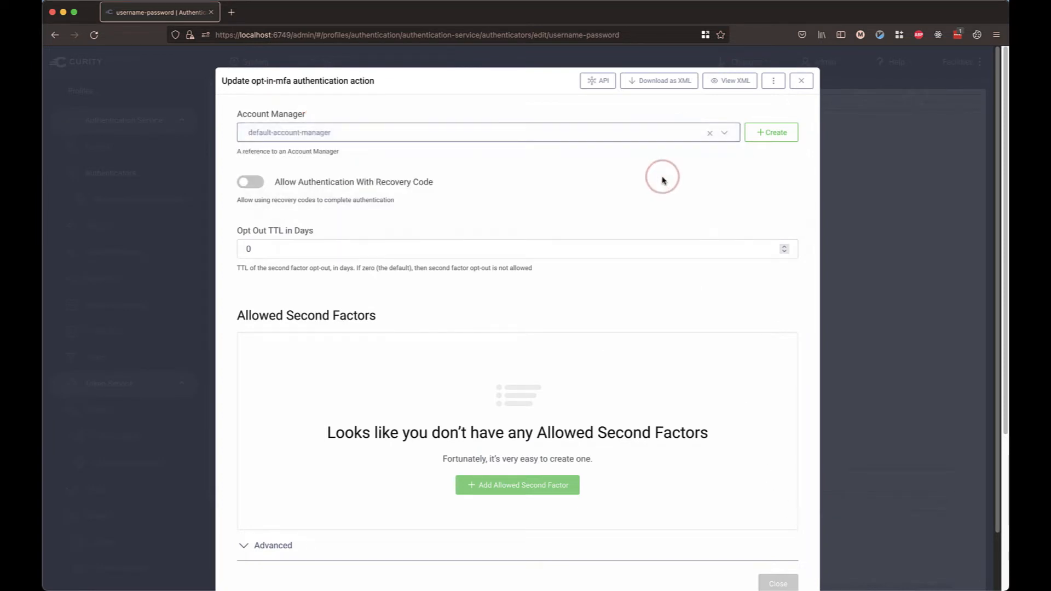
left_click(253, 187)
left_click(268, 244)
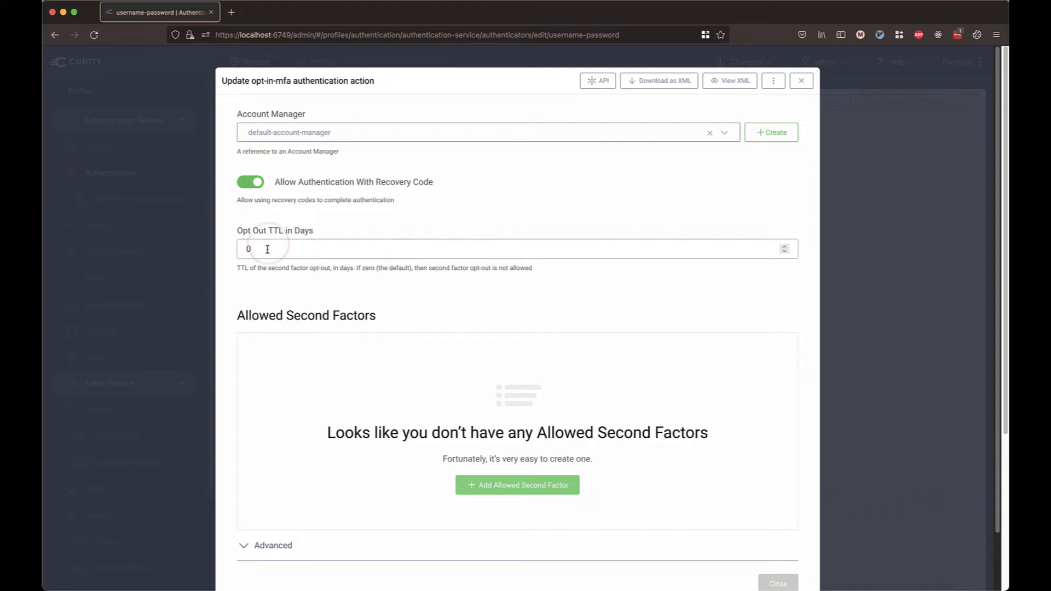
type("30")
- Add the email authenticator as an allowed second factor with the description "email"
scroll(660, 349, "down", 2)
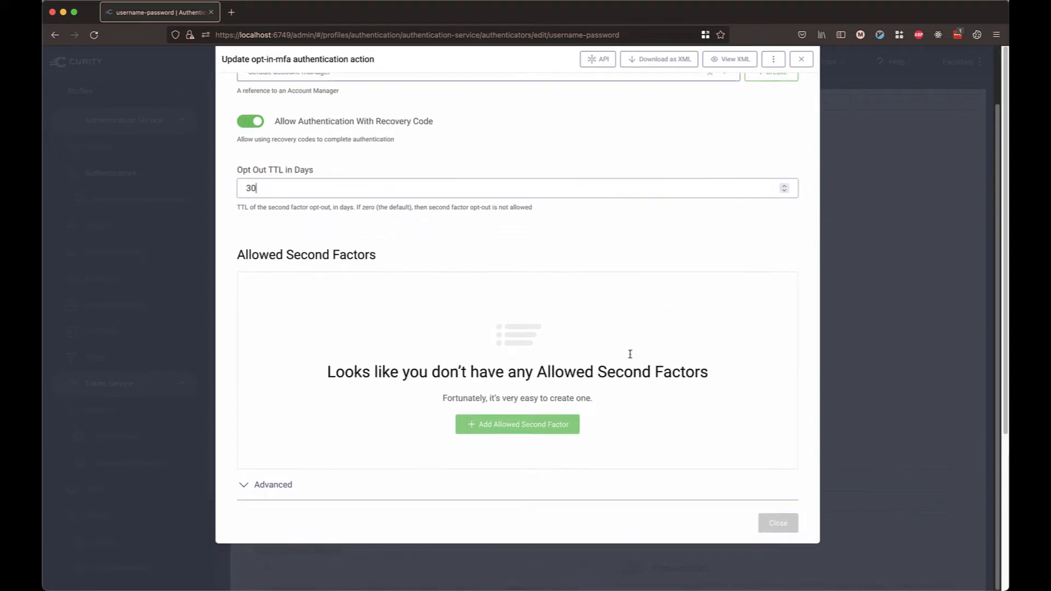
left_click(556, 428)
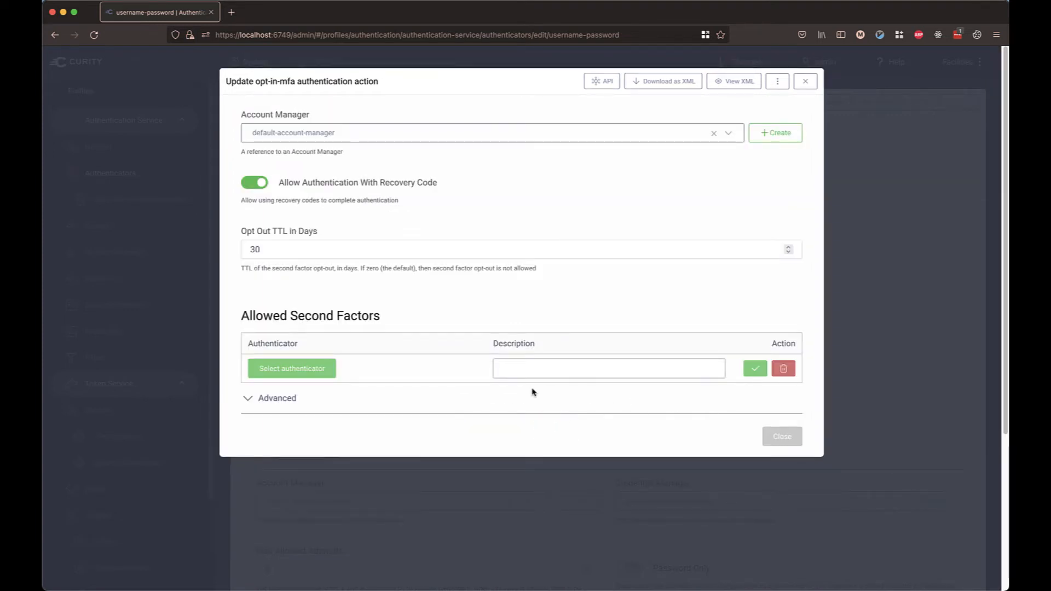
left_click(321, 371)
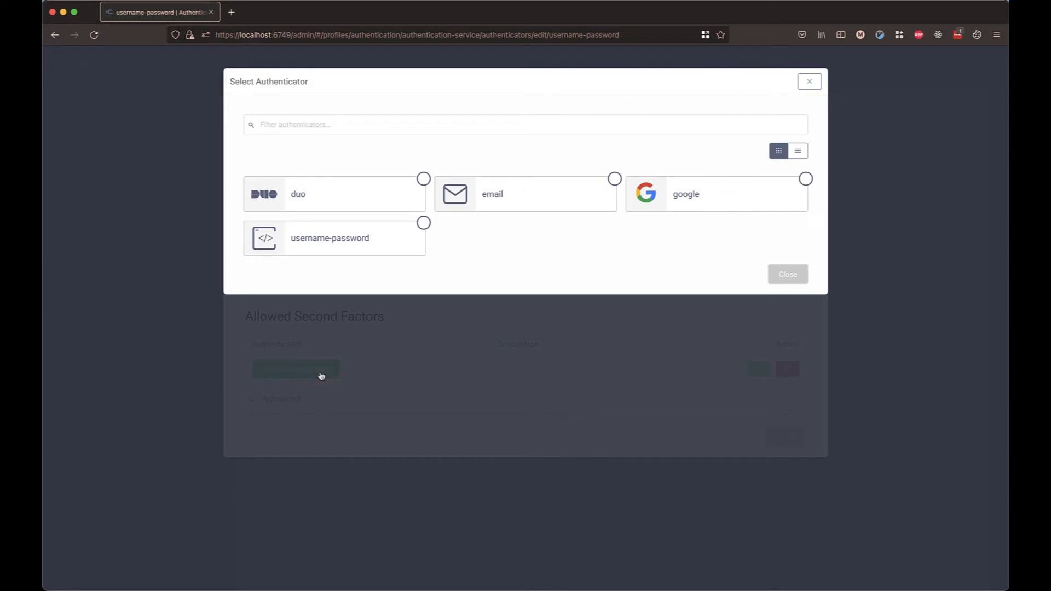
left_click(587, 202)
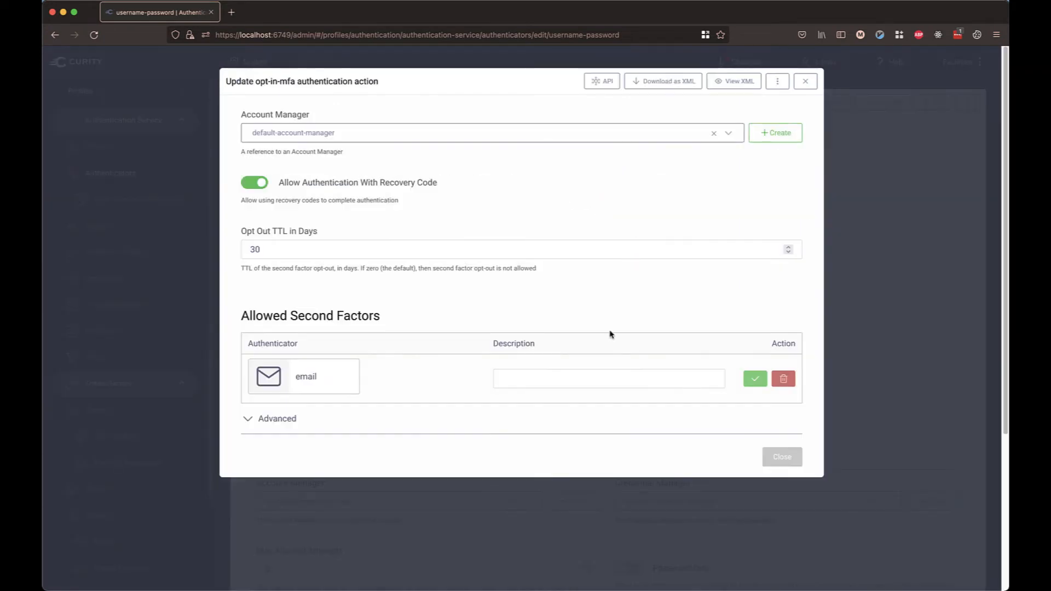
left_click(596, 378)
type("emai")
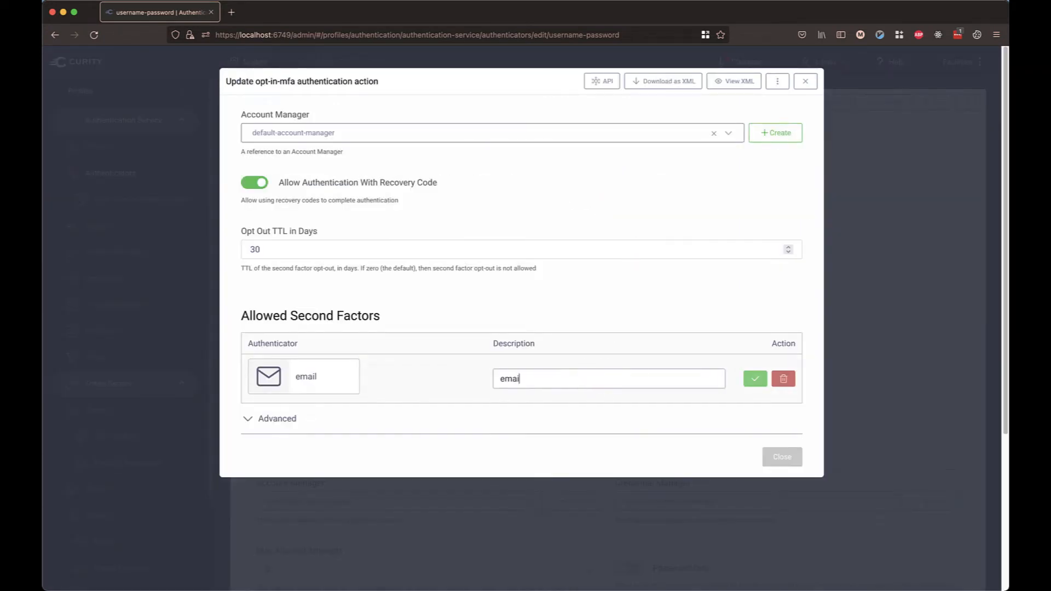
type("l")
left_click(755, 378)
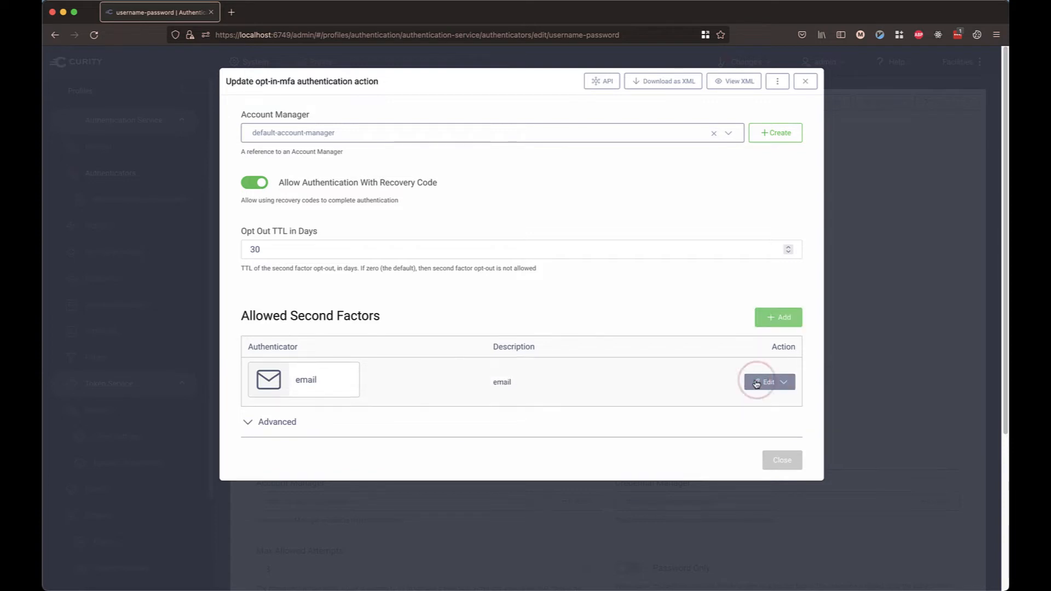
- Add the google authenticator as an allowed second factor with the description "google"
left_click(778, 317)
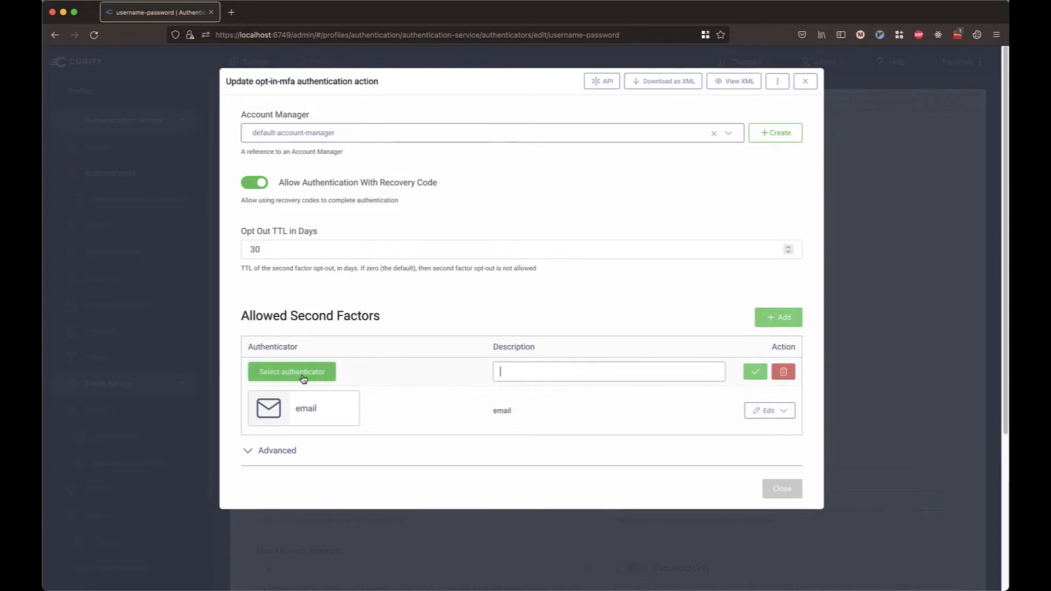
left_click(299, 374)
left_click(701, 203)
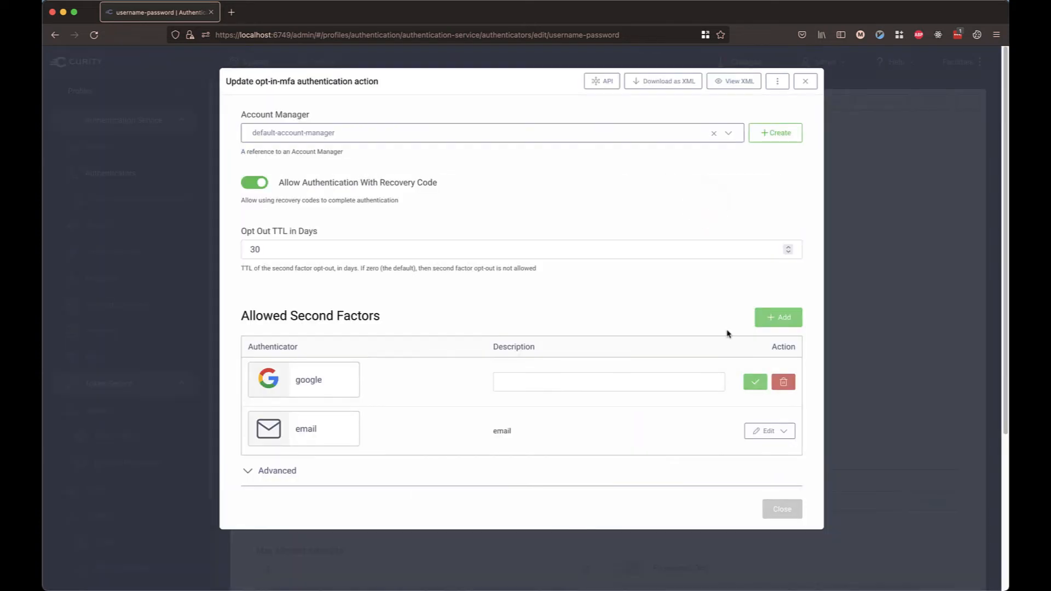
left_click(669, 386)
type("google")
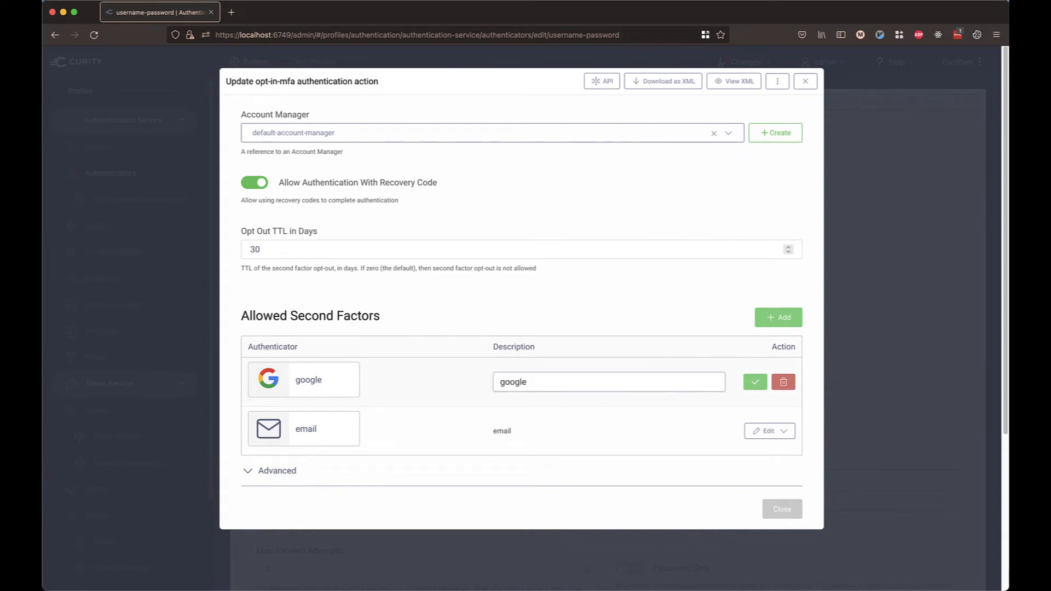
left_click(755, 381)
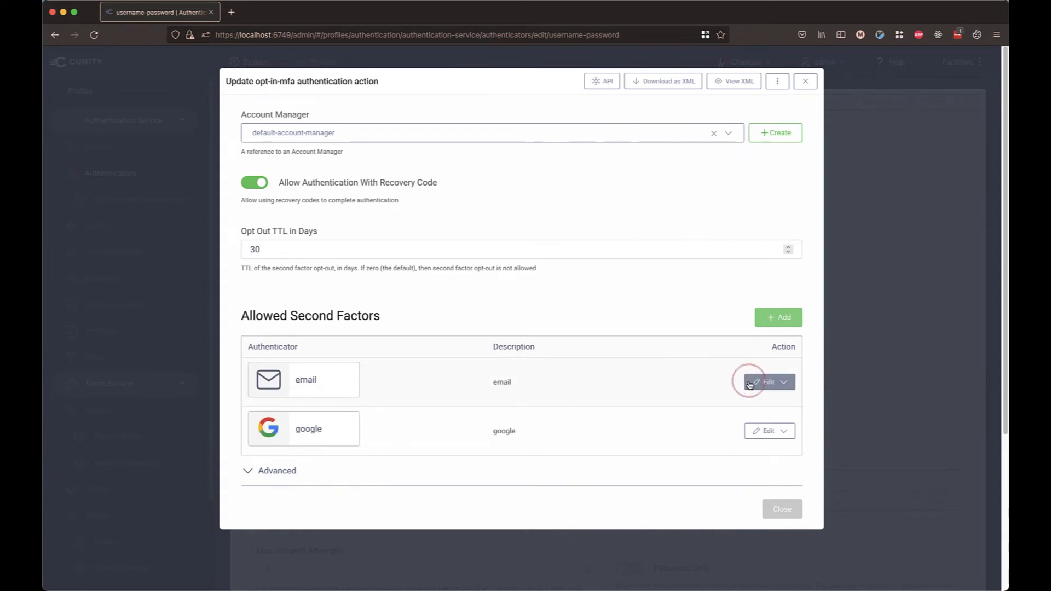
- Add the duo authenticator as a second factor described as "duo", updating the existing authenticator's registration requirement, and close the action settings
left_click(774, 327)
left_click(329, 372)
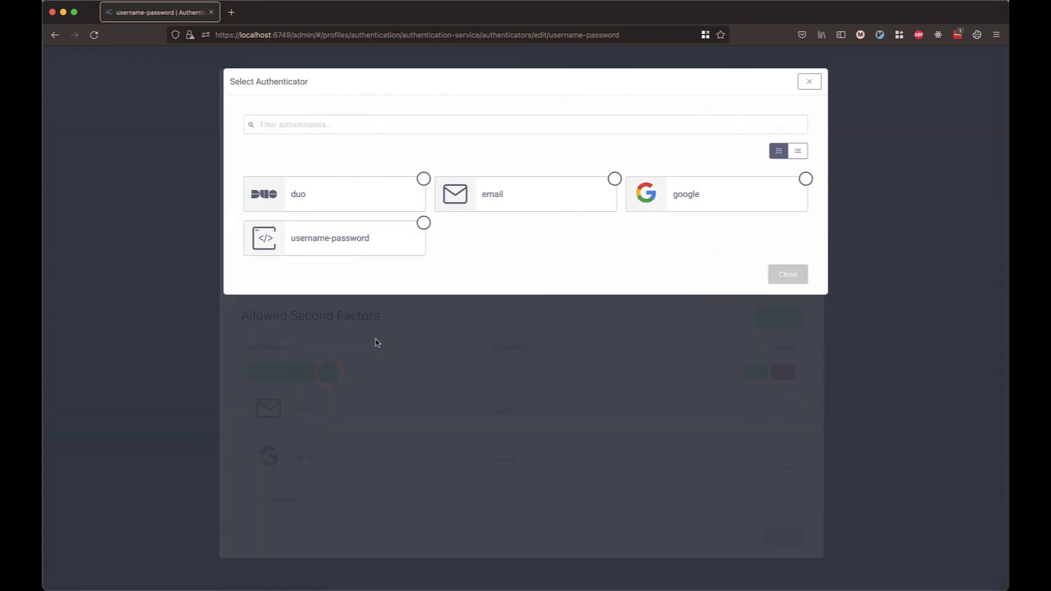
left_click(388, 189)
left_click(583, 383)
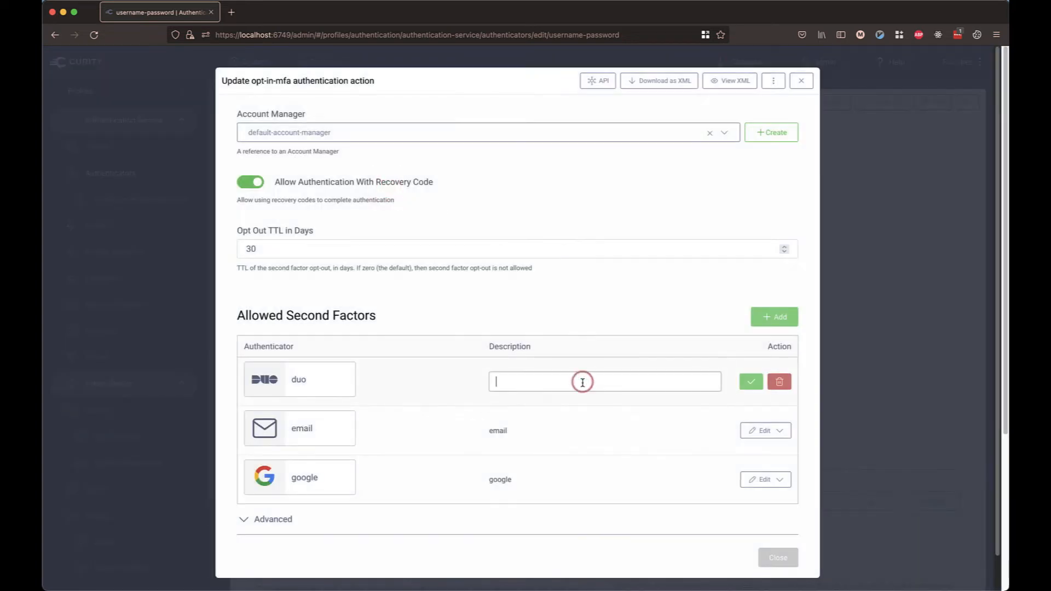
type("duo")
left_click(751, 383)
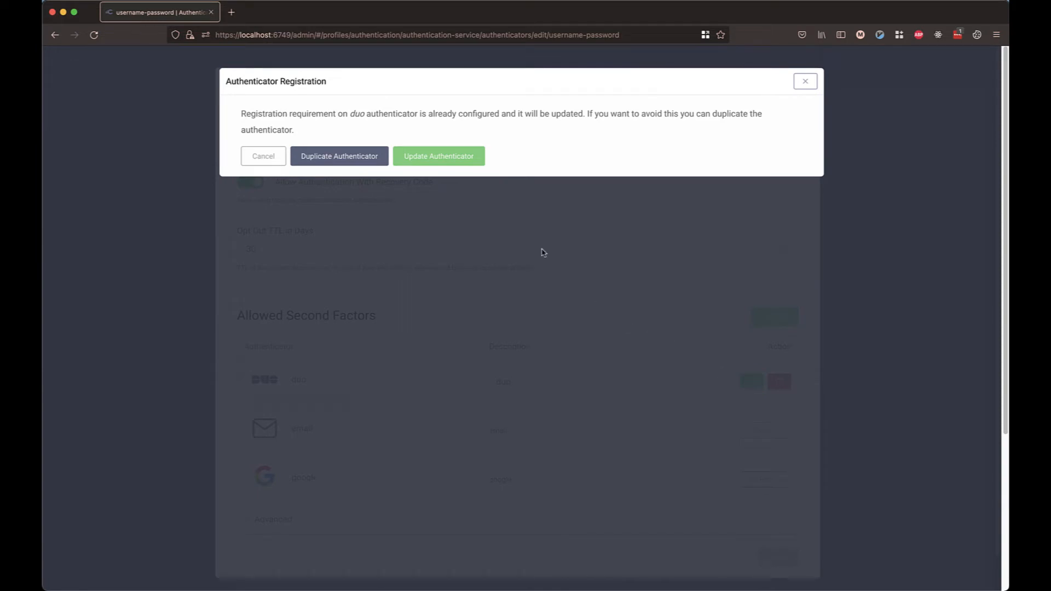
left_click(459, 158)
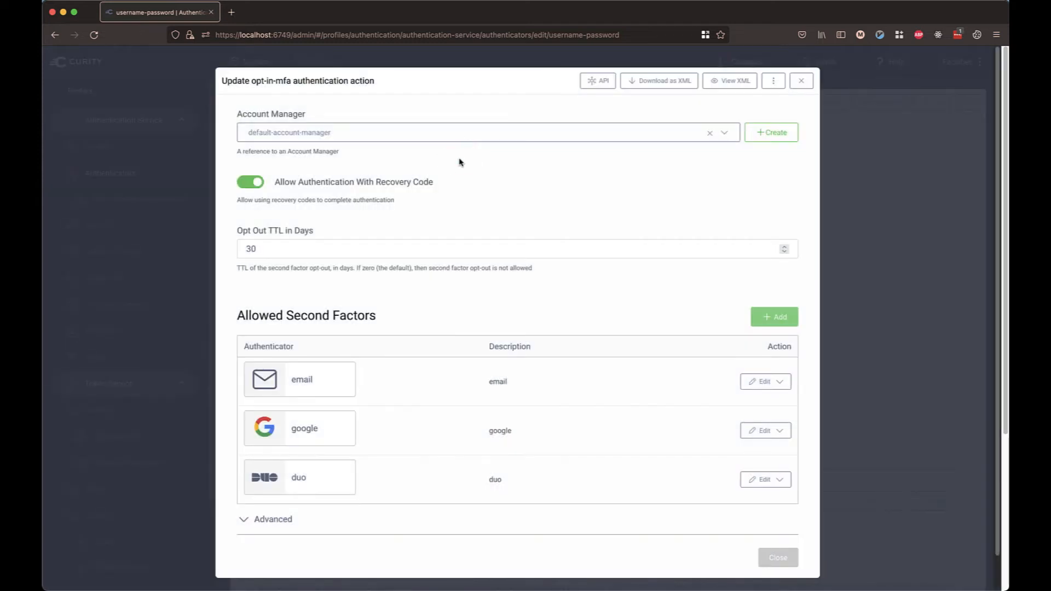
left_click(769, 557)
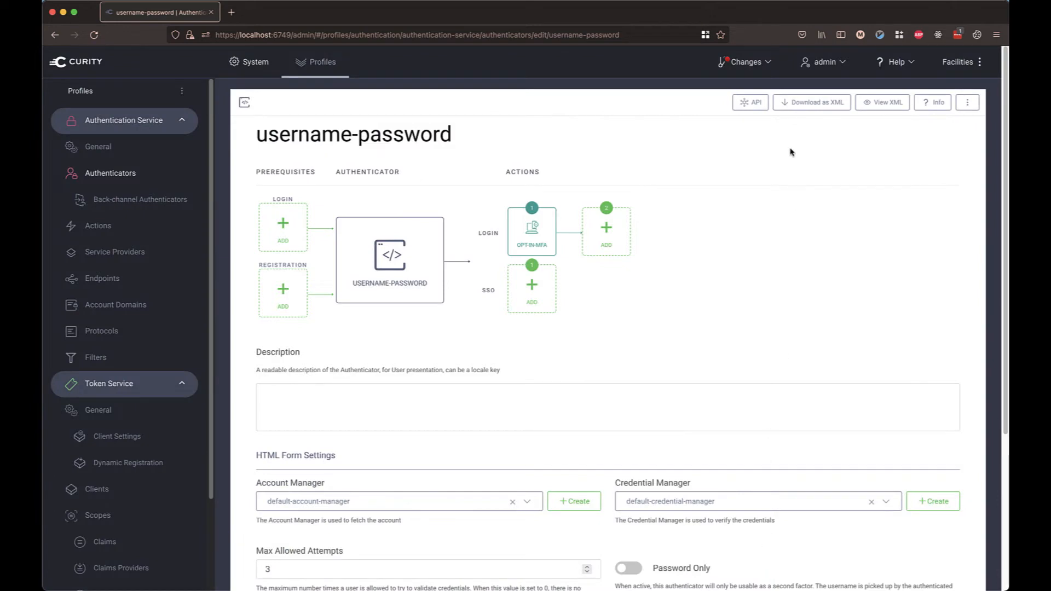
- Deploy the pending configuration changes to the environment without a comment
left_click(758, 62)
left_click(751, 88)
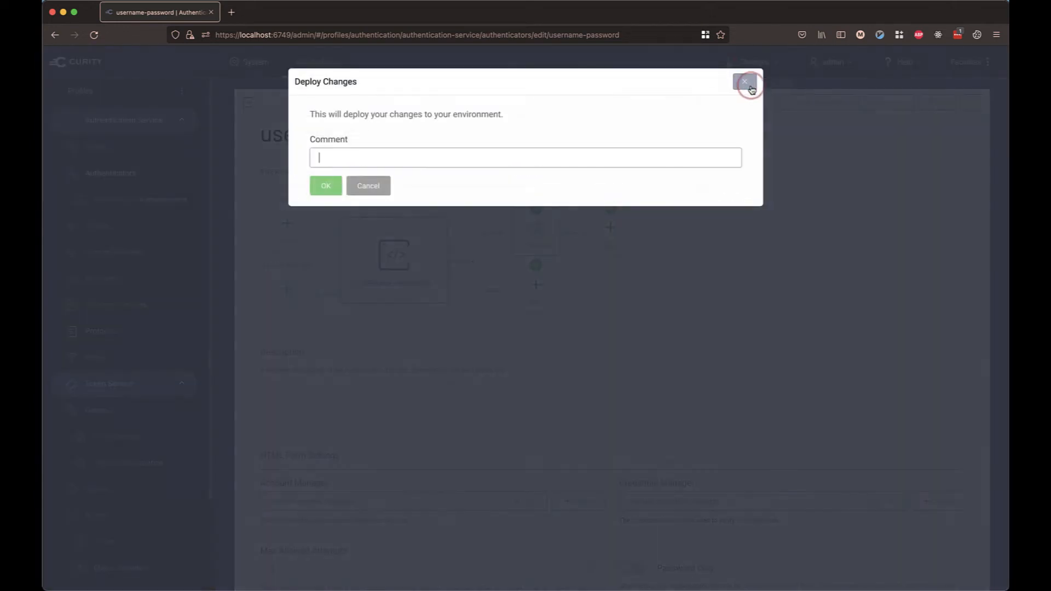
left_click(326, 188)
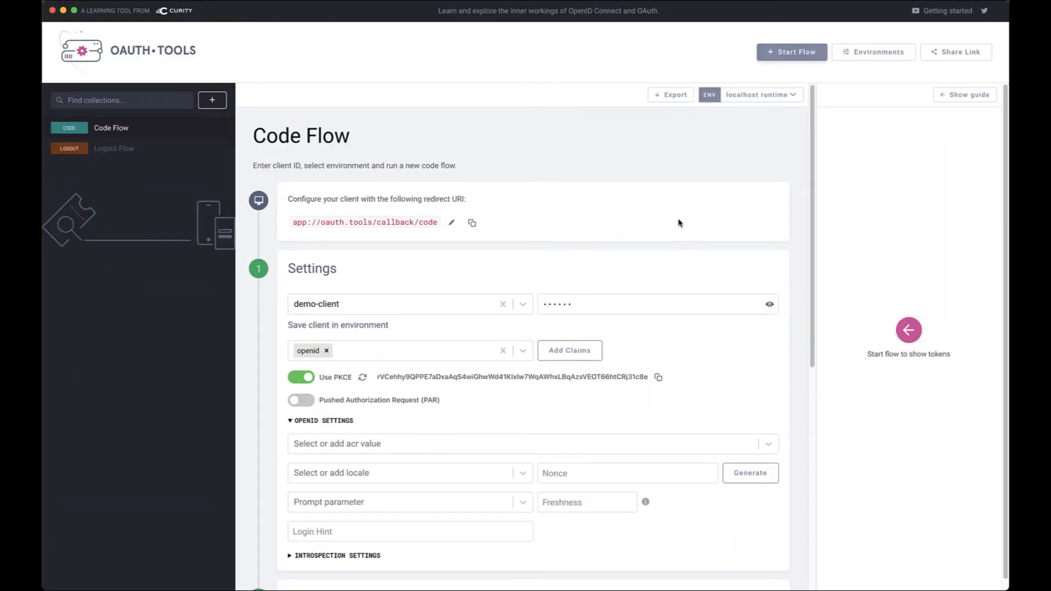
- Switch to OAuth Tools and run the code flow, logging in with the account password and skipping the 2-step verification setup
scroll(678, 222, "down", 7)
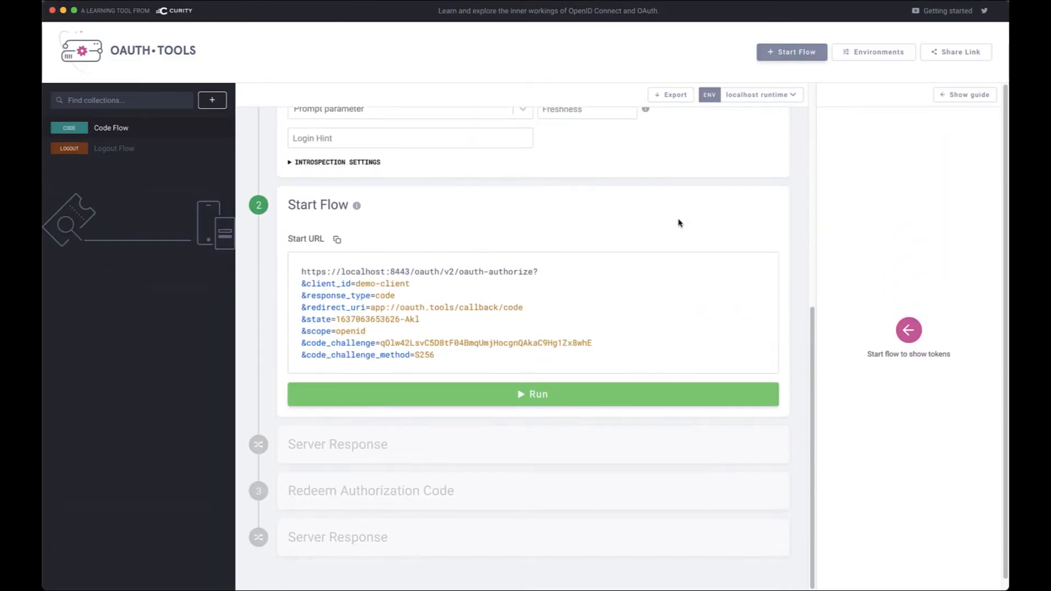
left_click(680, 395)
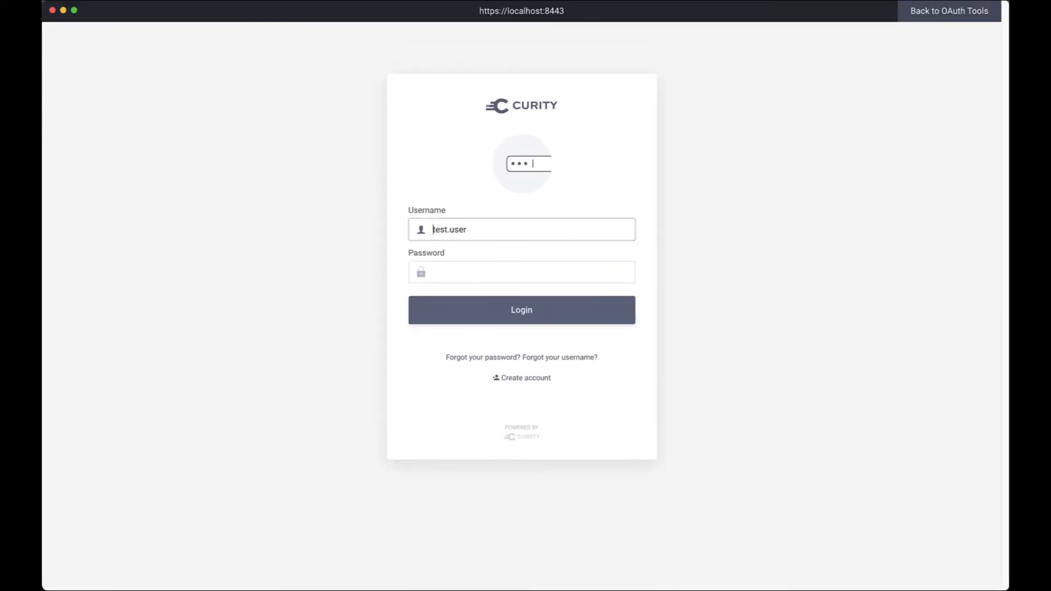
key("Tab")
type("••••")
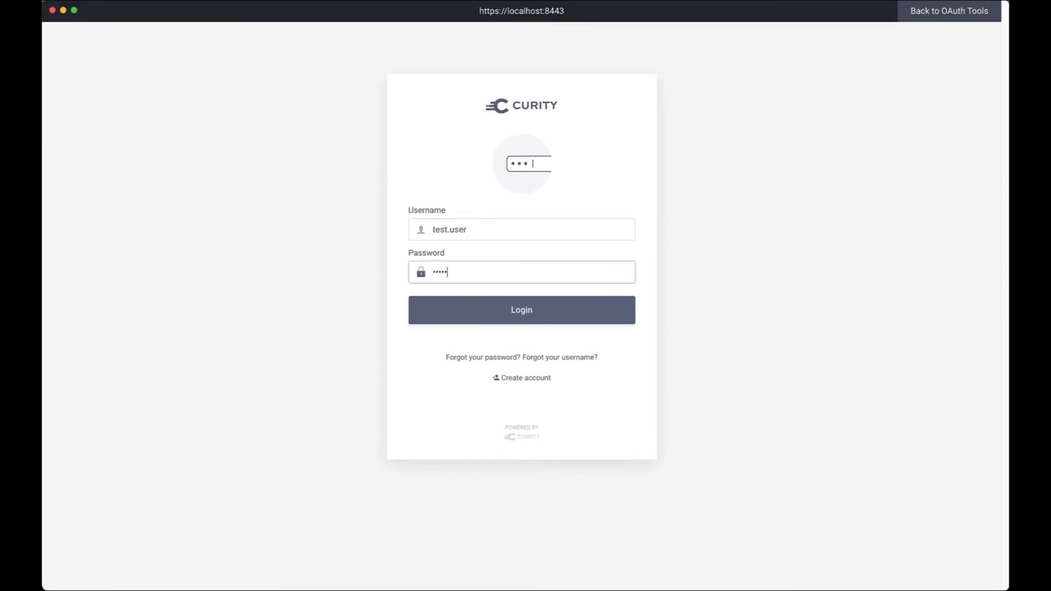
type("•")
left_click(617, 314)
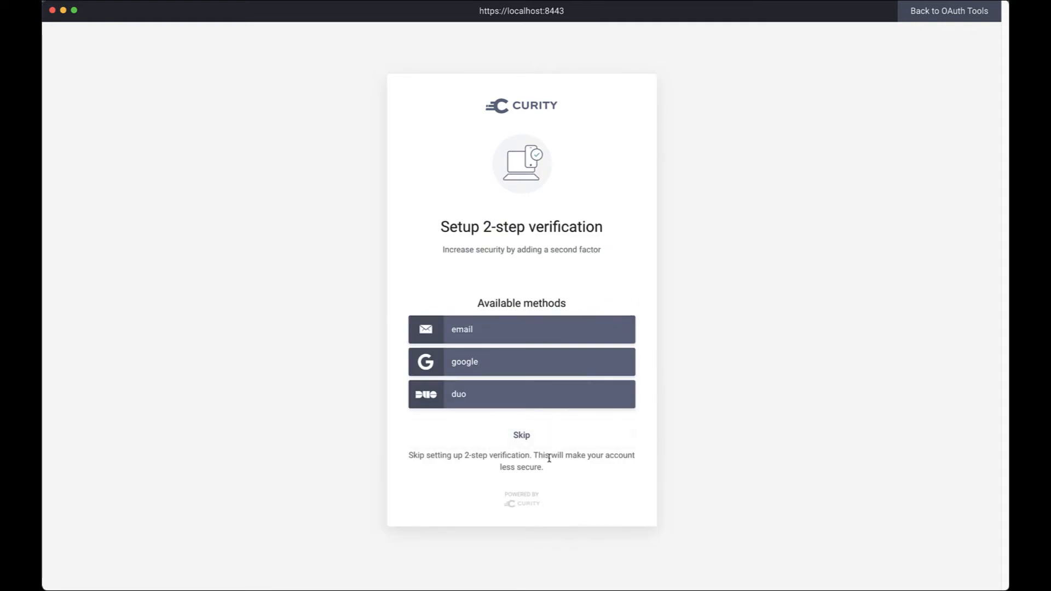
left_click(526, 436)
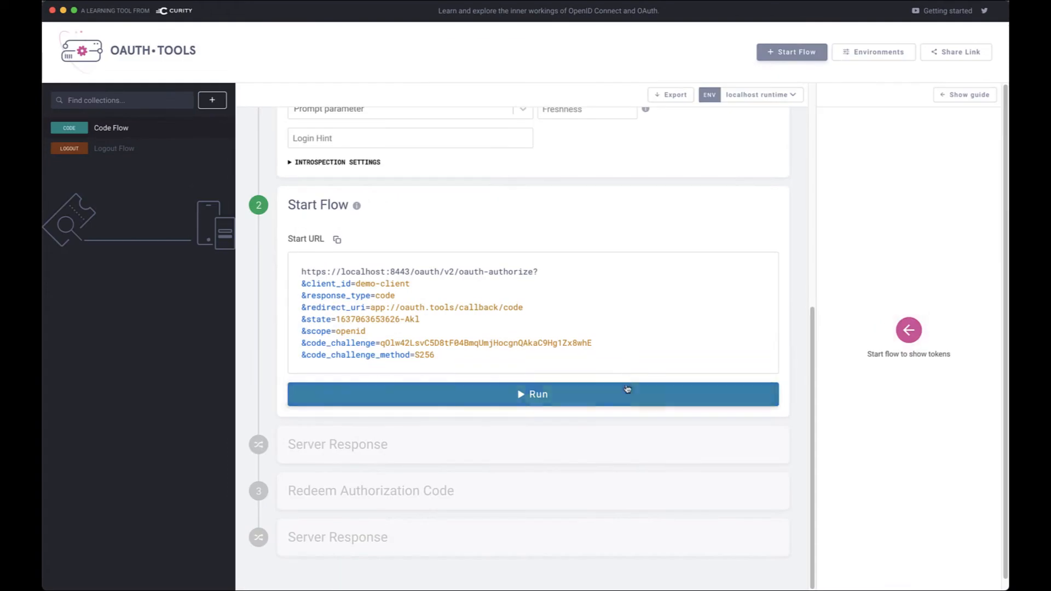
- Run the code flow again and log in with the prefilled username and the account password
left_click(625, 394)
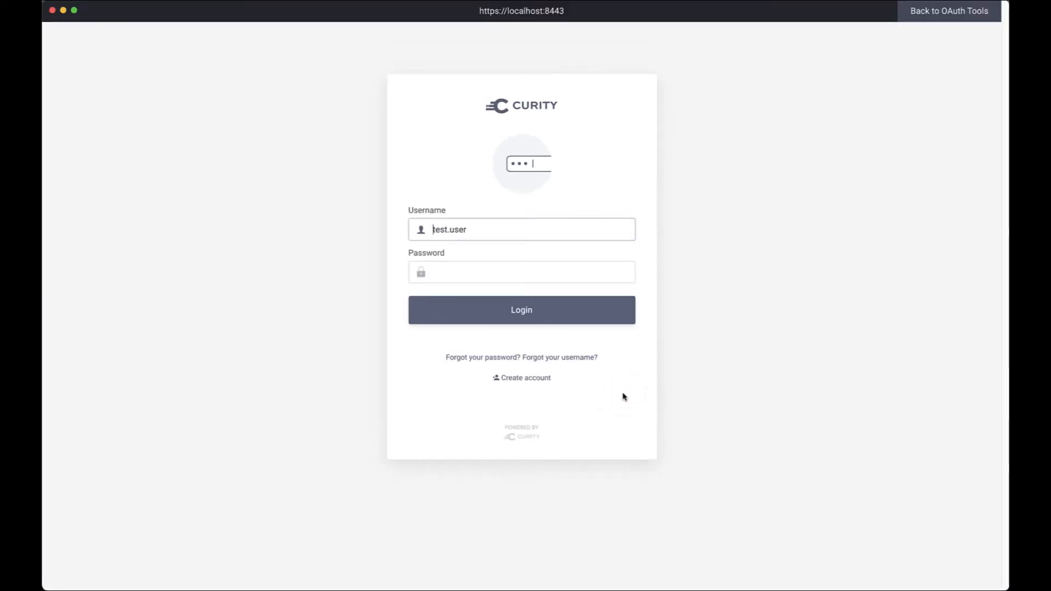
key("Tab")
type("••••")
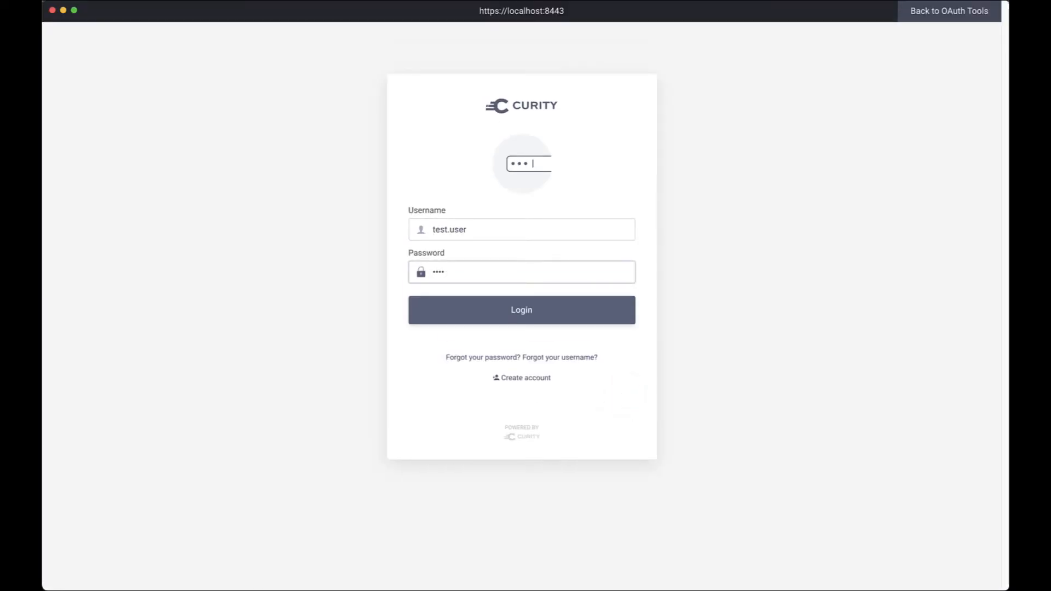
left_click(590, 315)
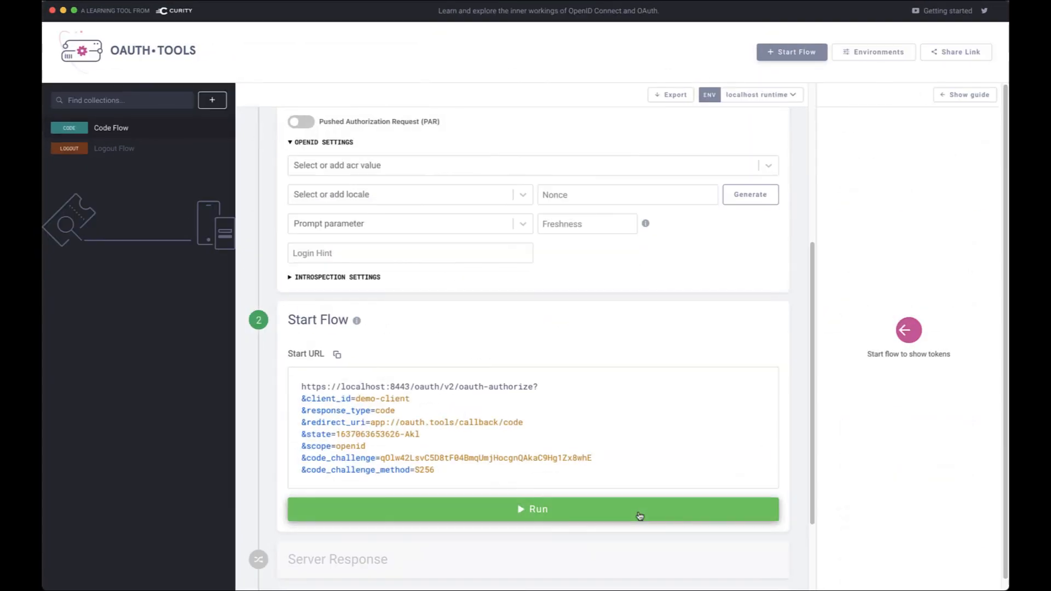
- Start a new code flow run and sign in with the prefilled username and the account password
left_click(637, 512)
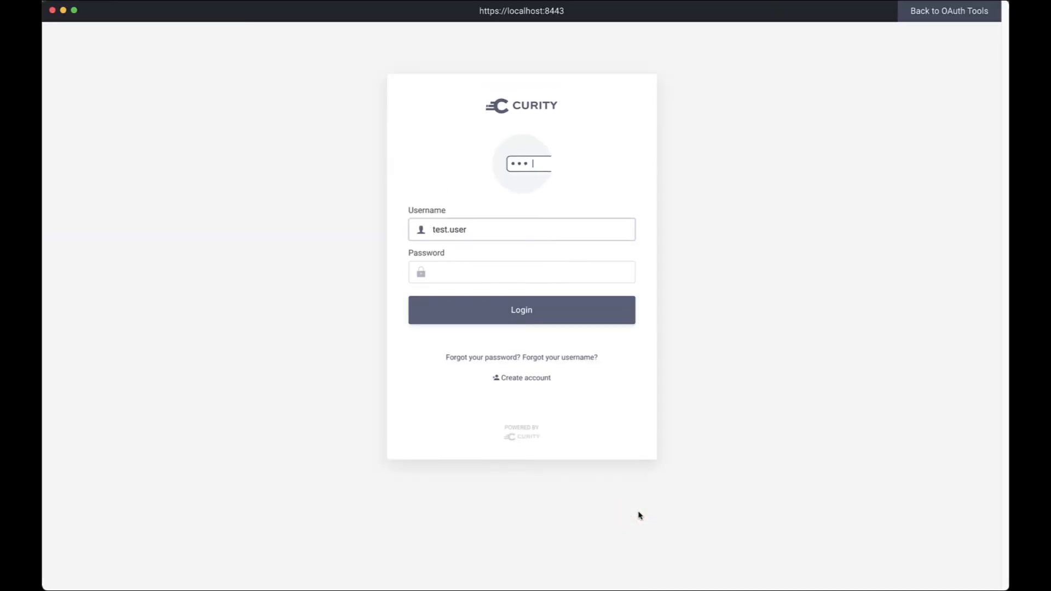
key("Tab")
type("••••")
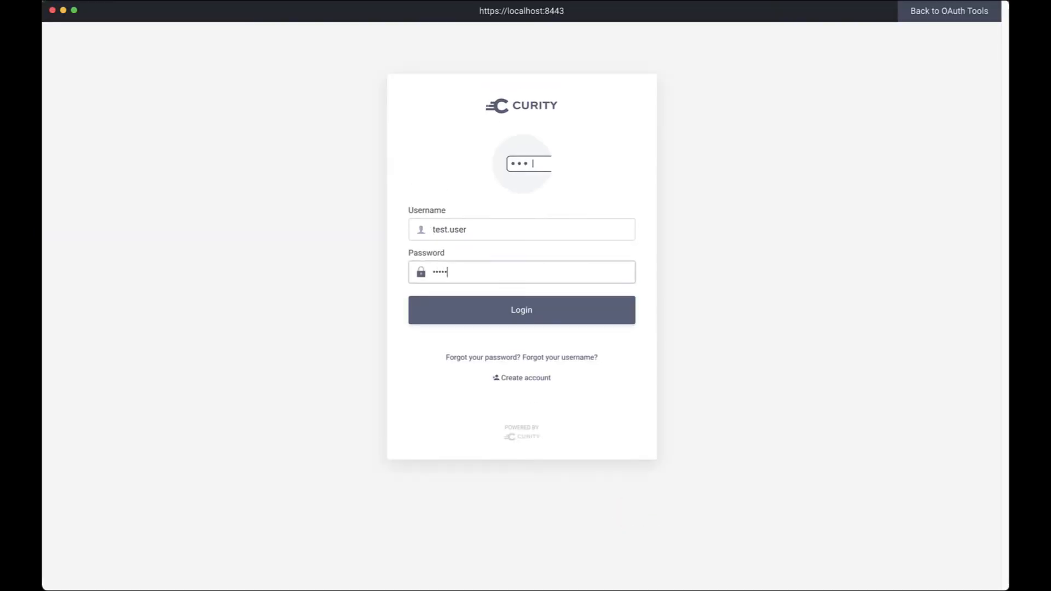
left_click(596, 321)
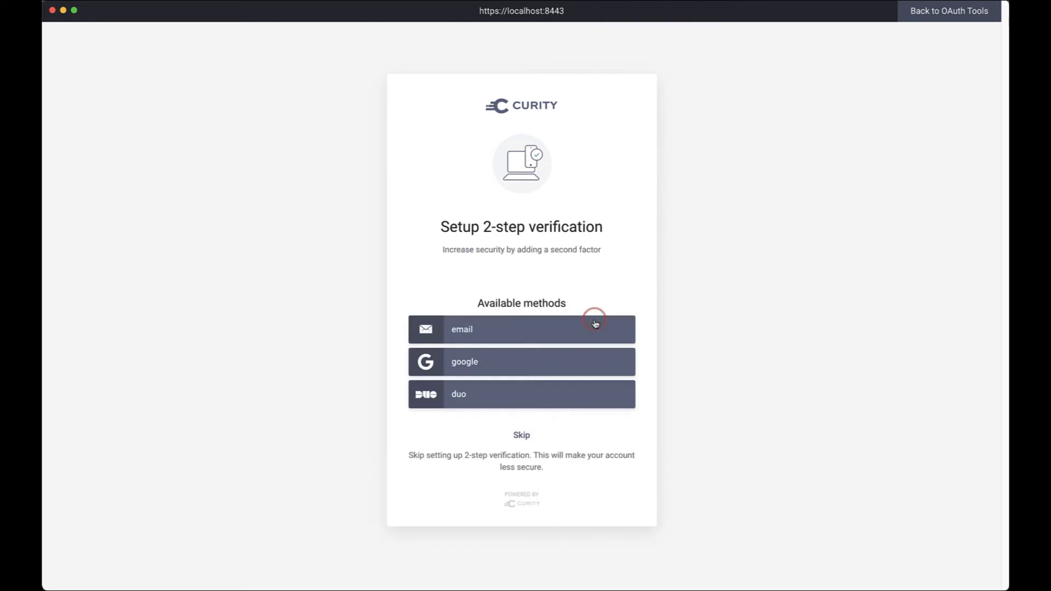
- Choose duo as the 2-step verification method and activate a new device with the alias "my-phone" and its phone number
left_click(578, 399)
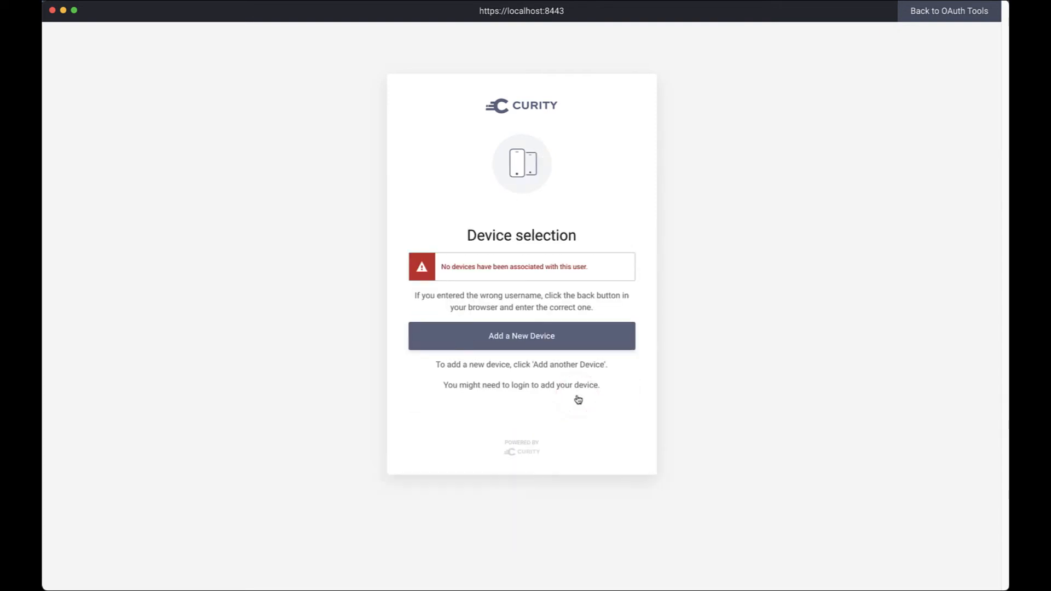
left_click(550, 339)
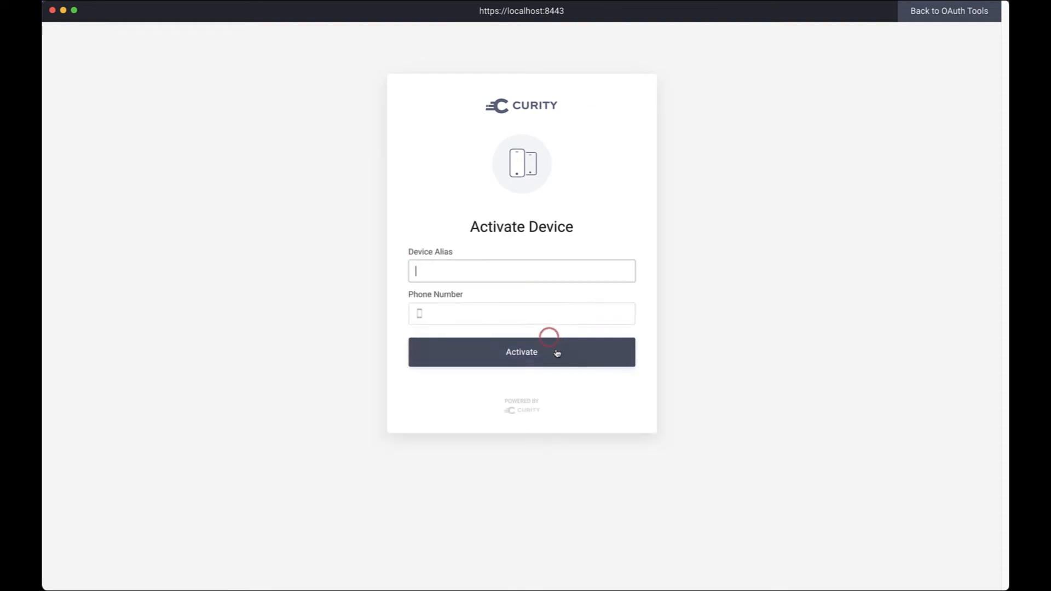
type("my-phone")
key("Tab")
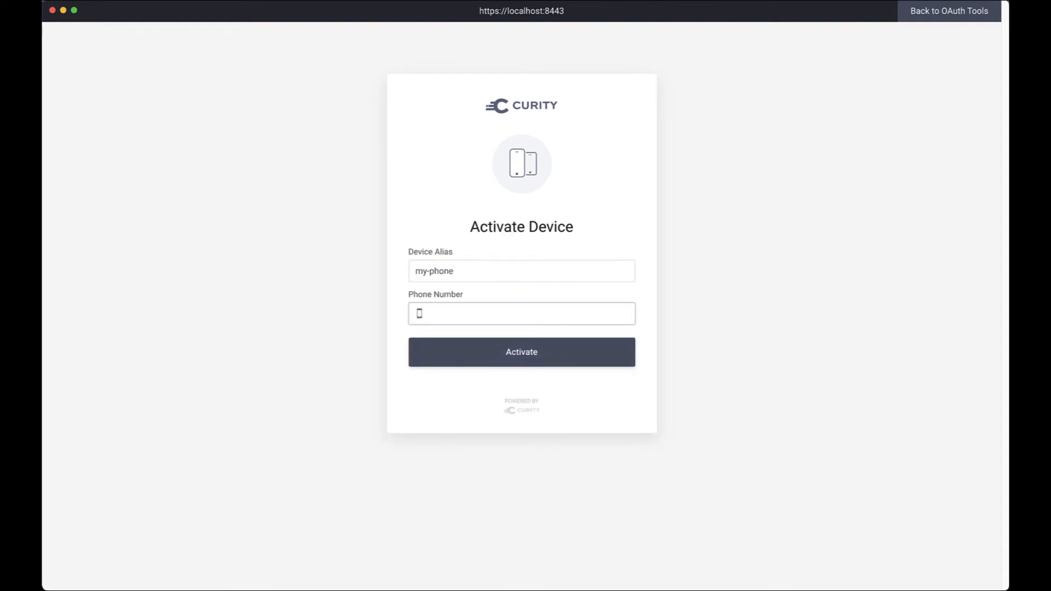
type("************")
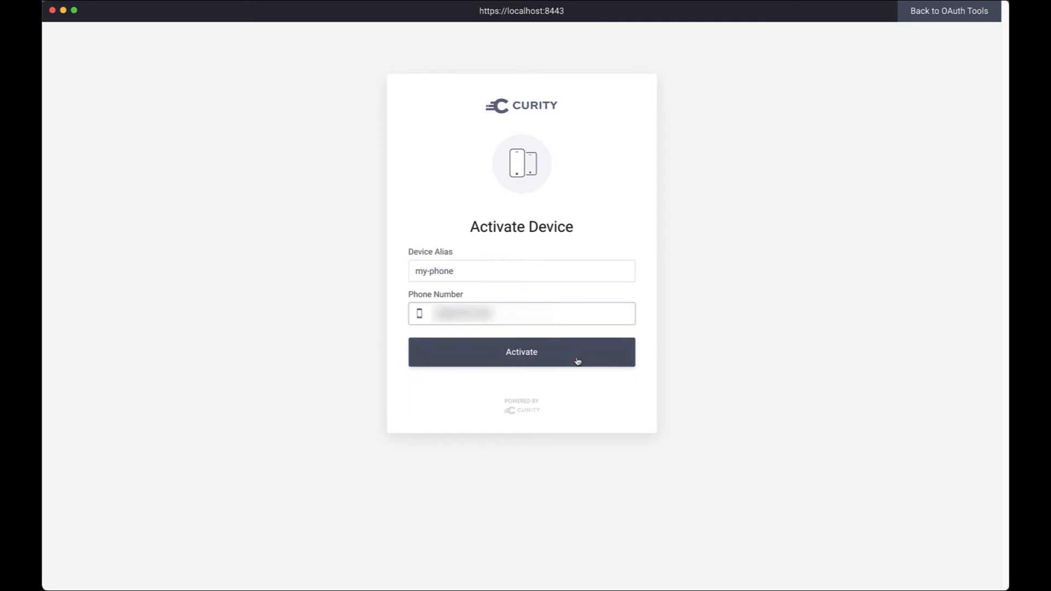
left_click(574, 359)
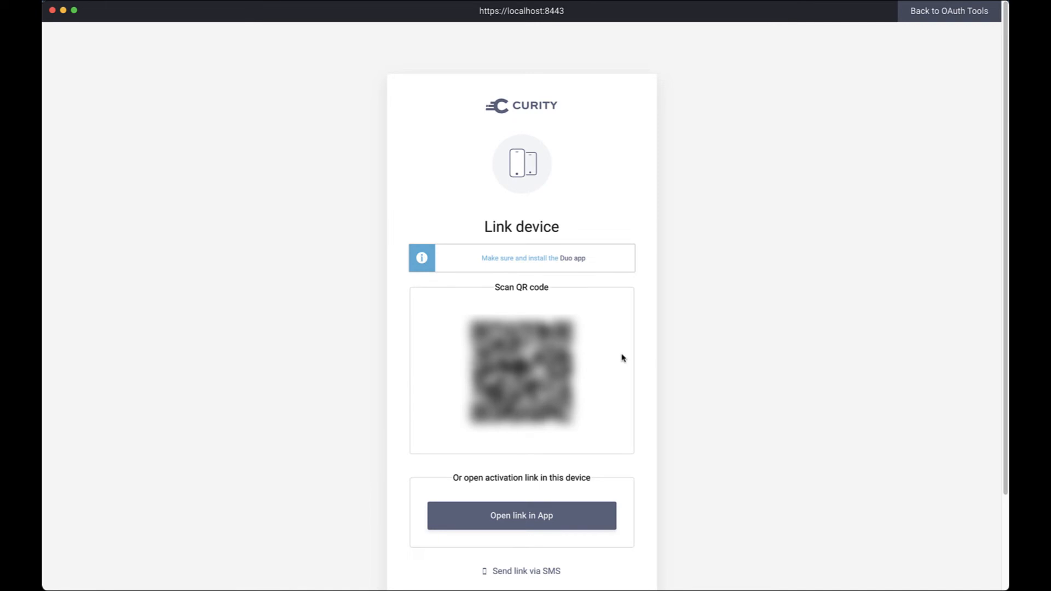
- Finish linking the device and authenticate with duo by sending it a push notification
left_click(542, 279)
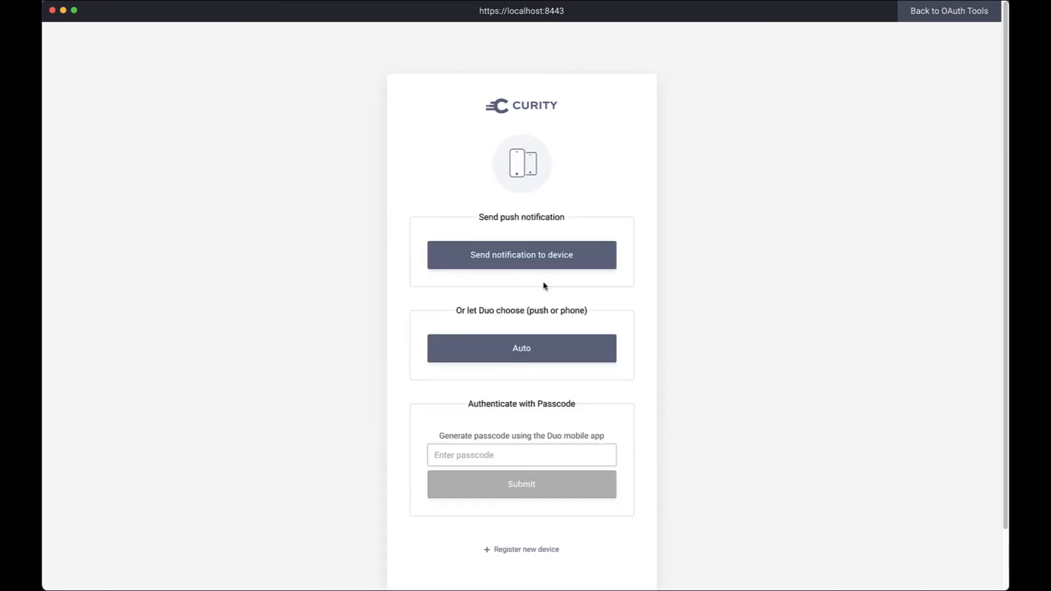
left_click(572, 263)
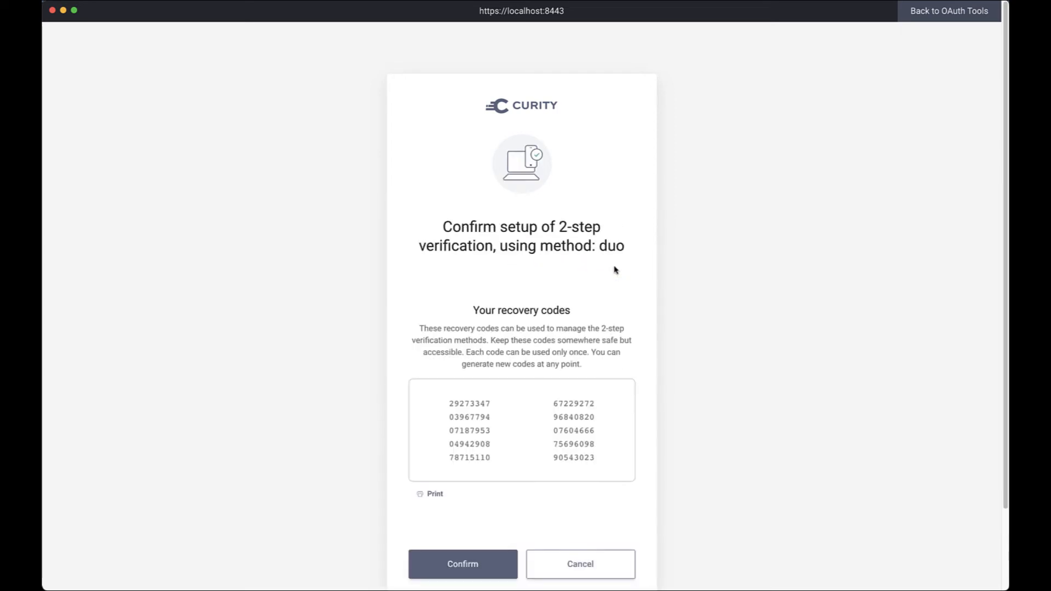
- Copy the first recovery code in the list and confirm the duo 2-step verification setup
scroll(659, 277, "down", 3)
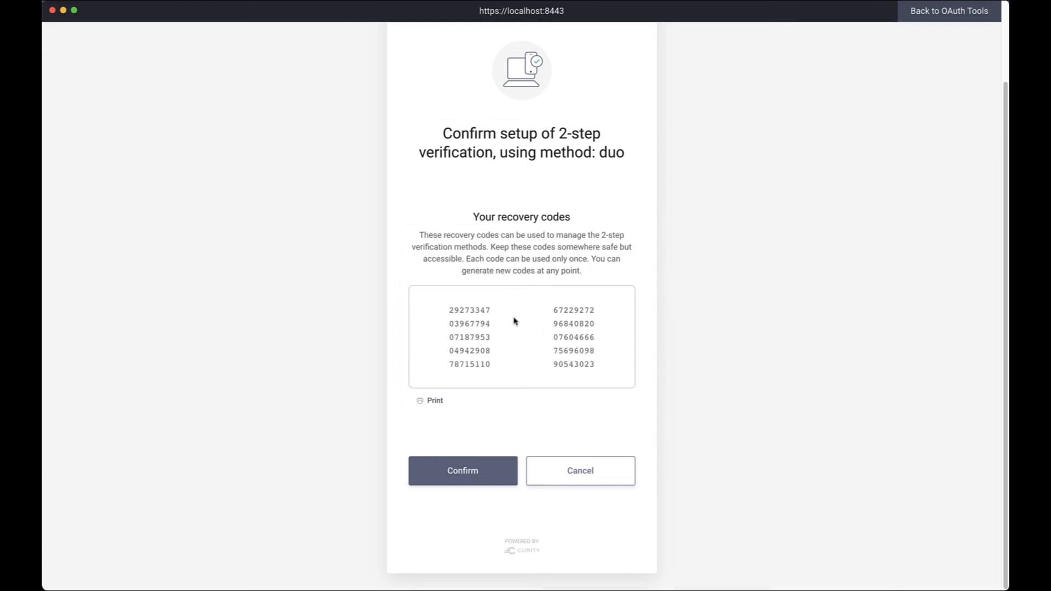
double_click(483, 311)
key("super+c")
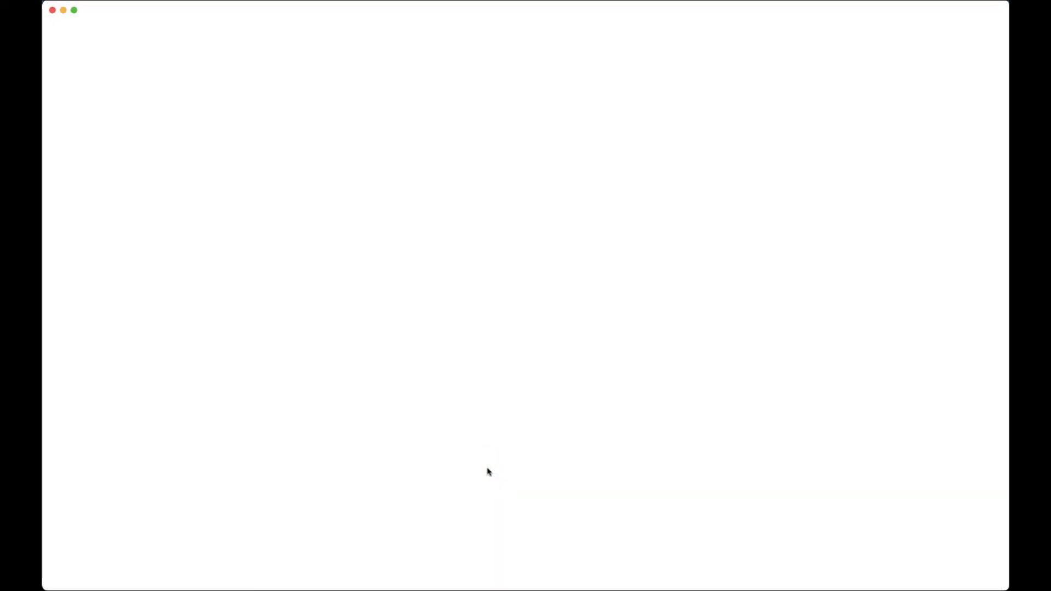
- Rerun the code flow from OAuth Tools and log in with the account password to reach the second-factor selection
scroll(489, 472, "down", 10)
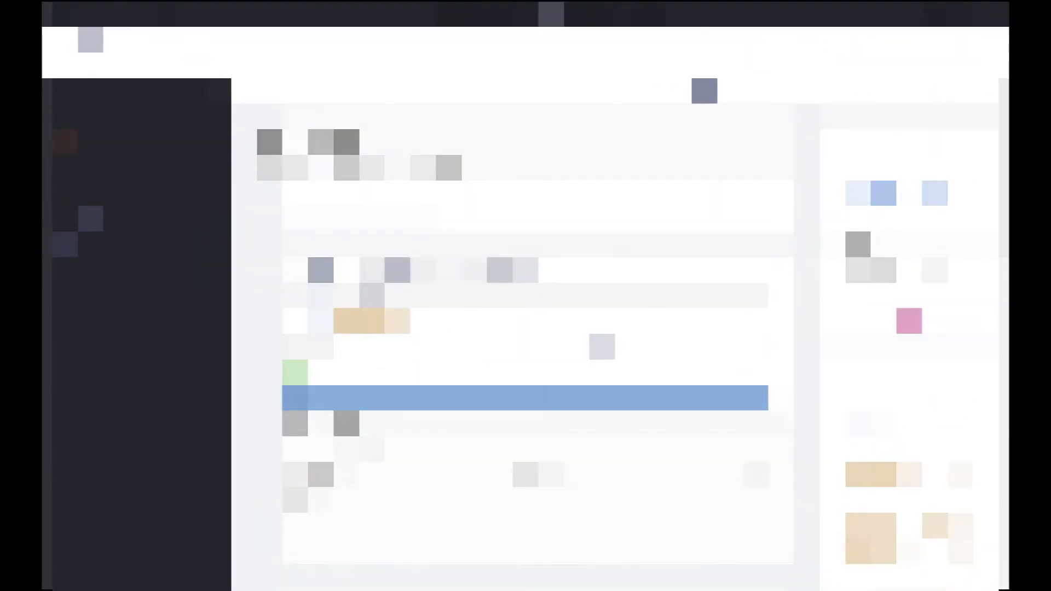
left_click(635, 392)
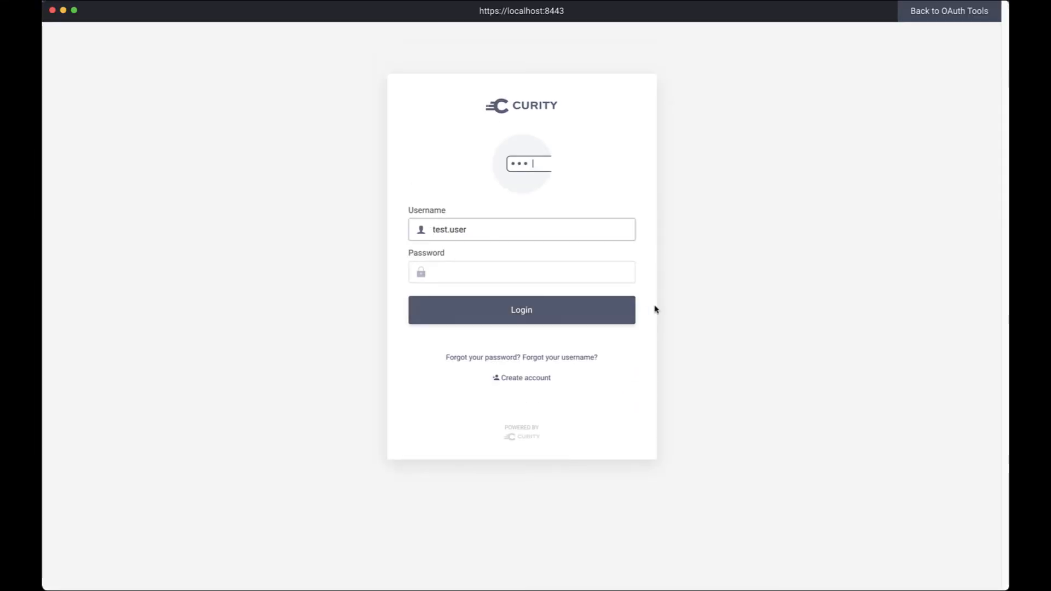
key("Tab")
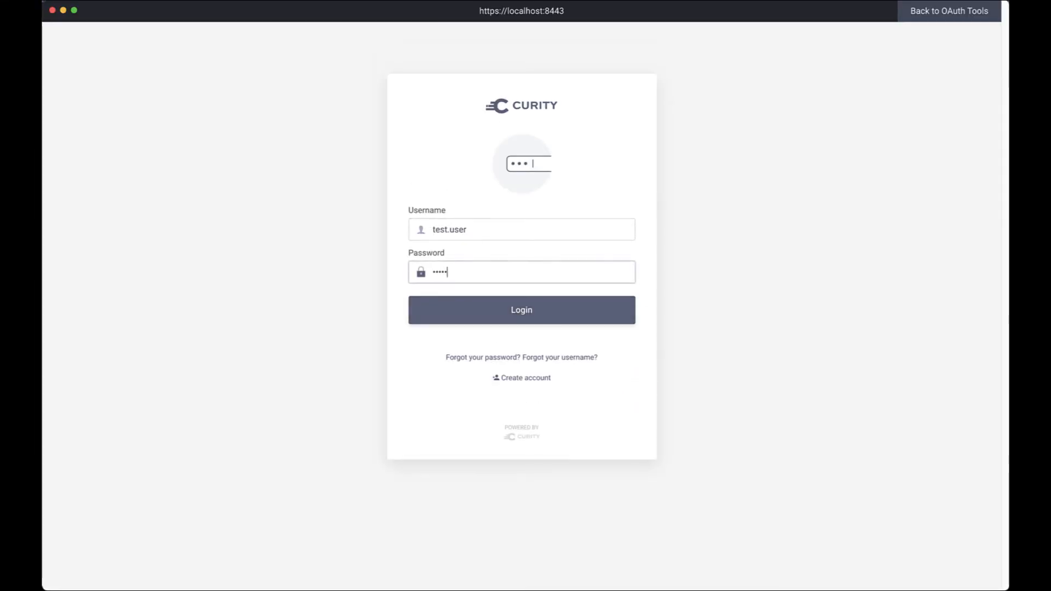
left_click(595, 308)
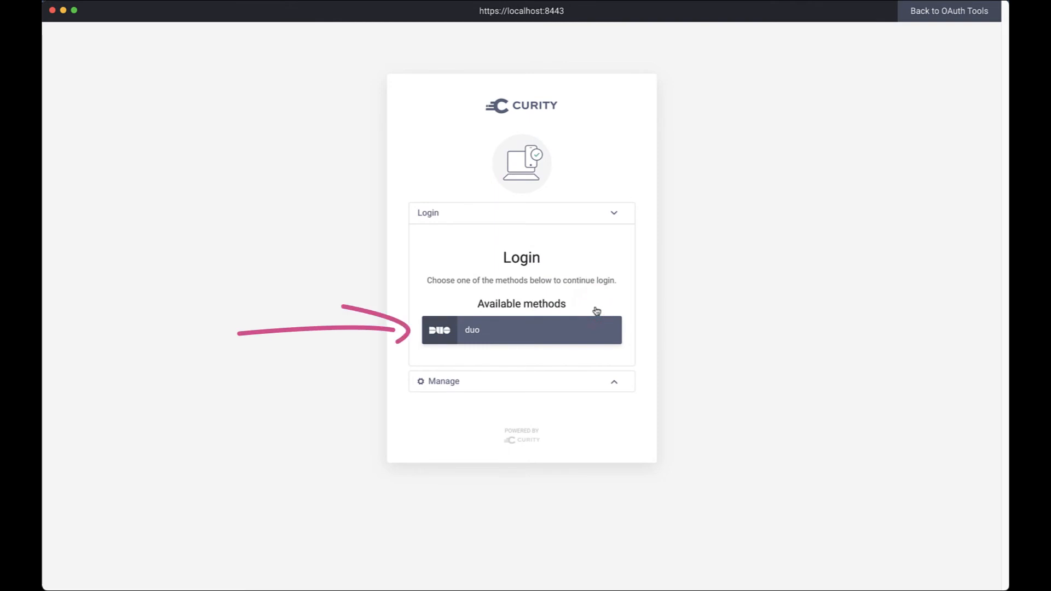
- Open second-factor management by using the copied recovery code instead of duo
left_click(603, 383)
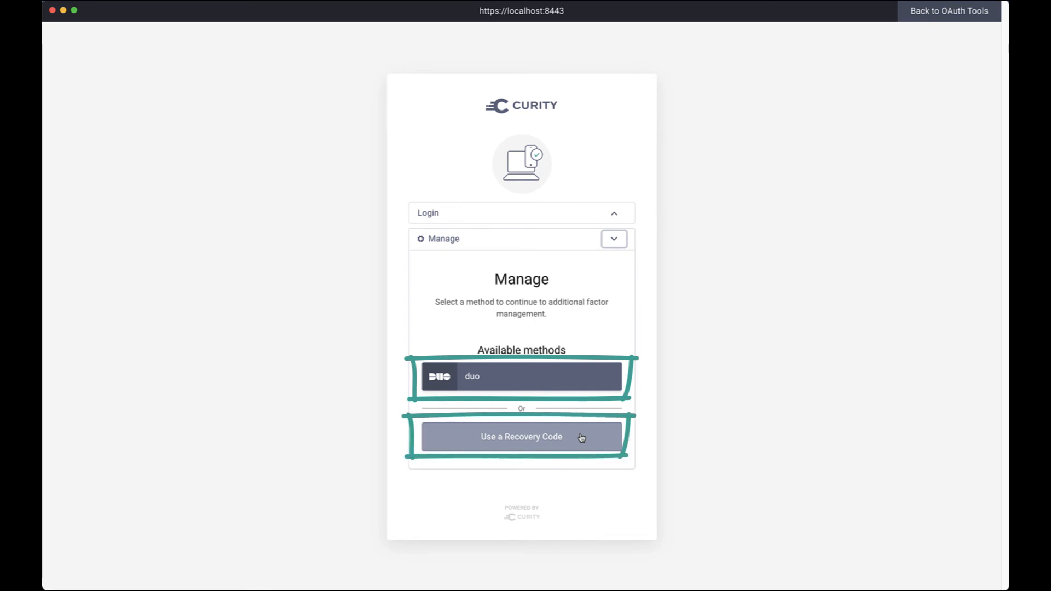
left_click(581, 437)
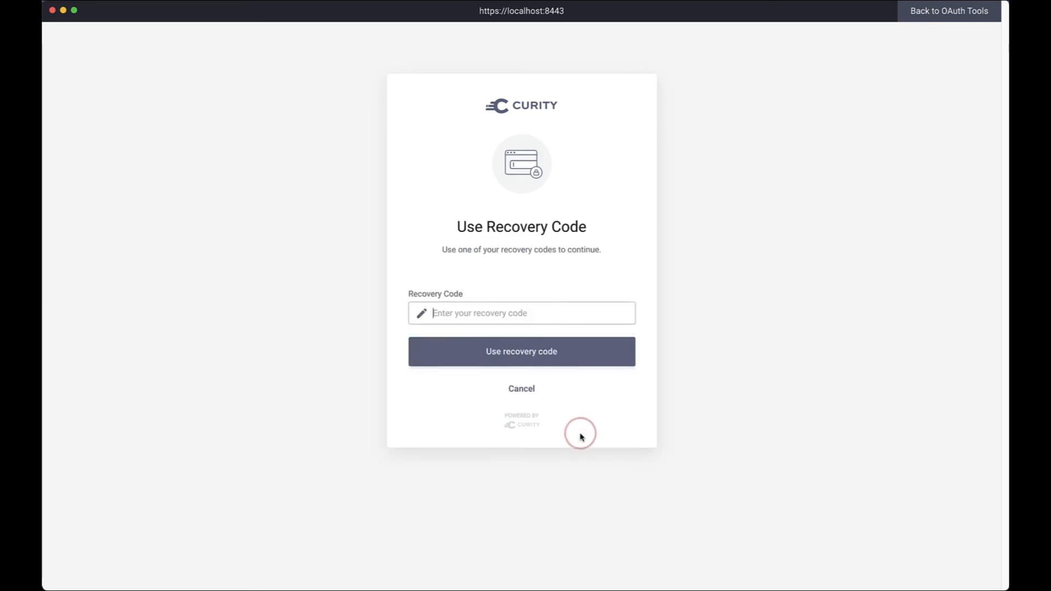
key("super+v")
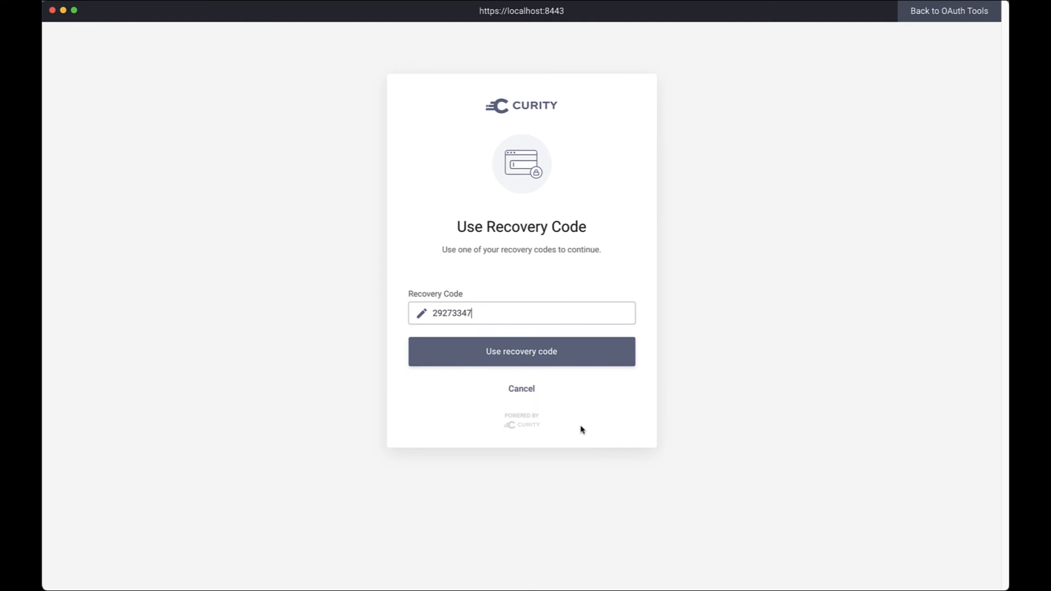
left_click(570, 357)
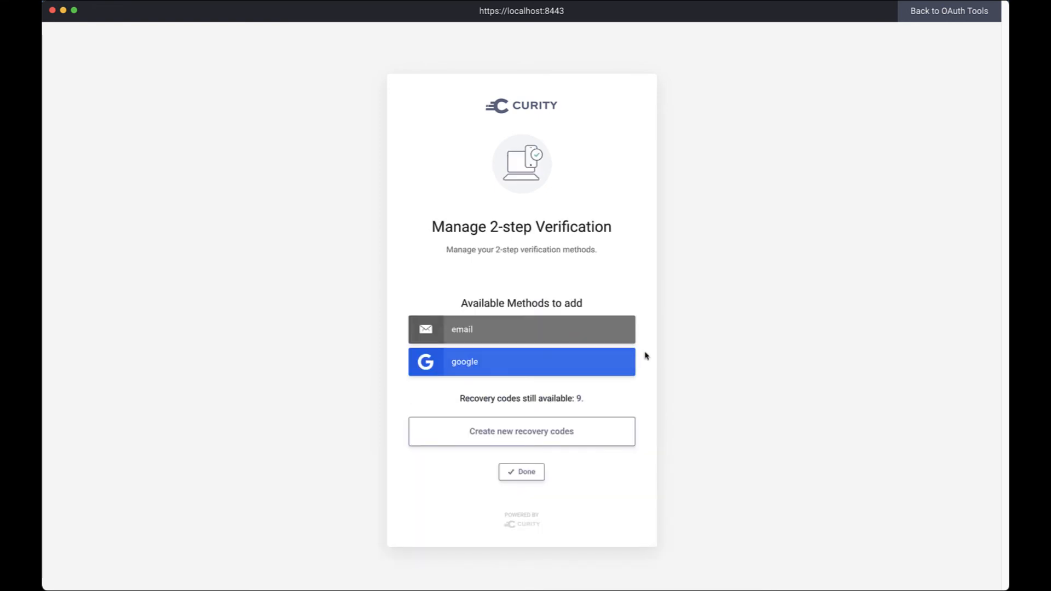
- Add google as an additional 2-step method, using the first listed Google account and allowing Test Curity access to it
left_click(593, 361)
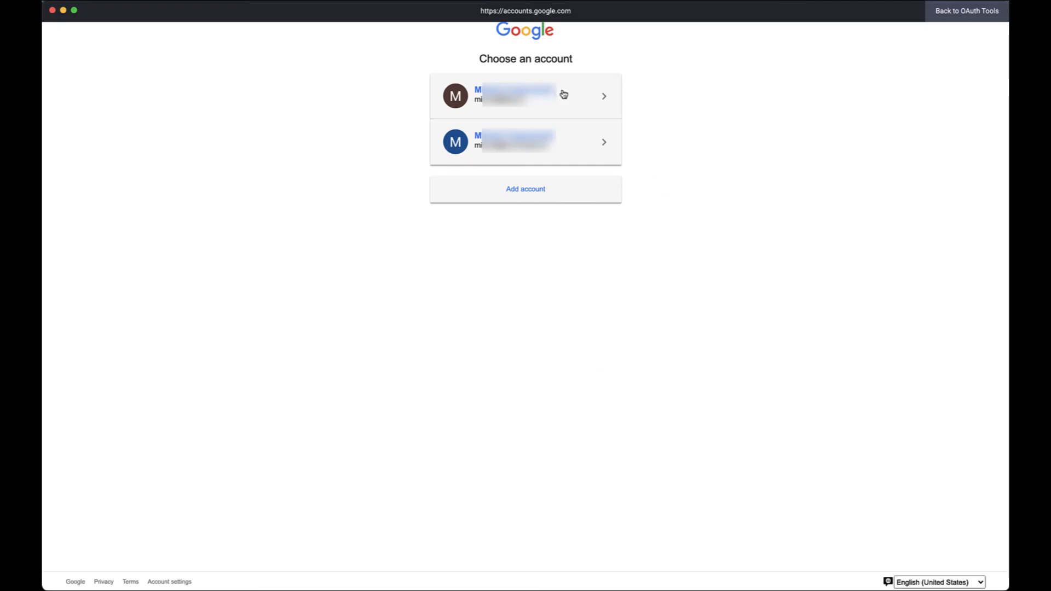
left_click(564, 95)
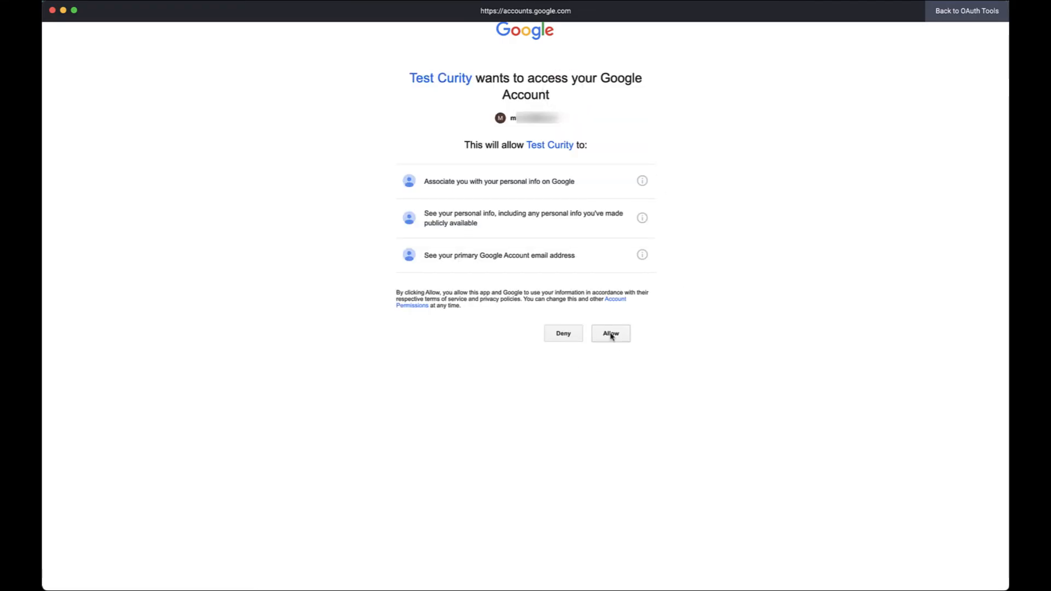
left_click(616, 334)
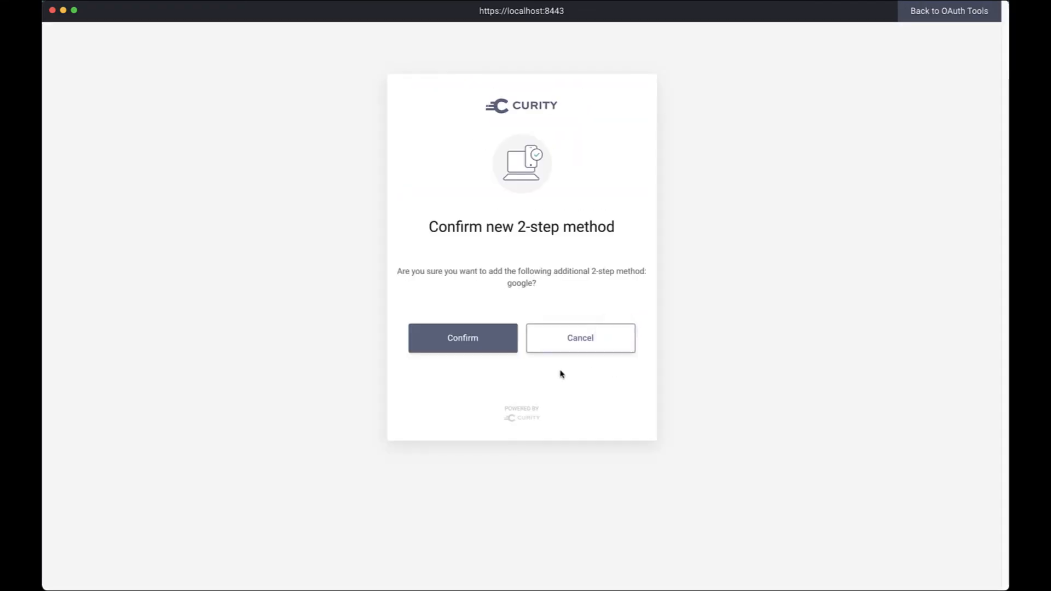
left_click(483, 340)
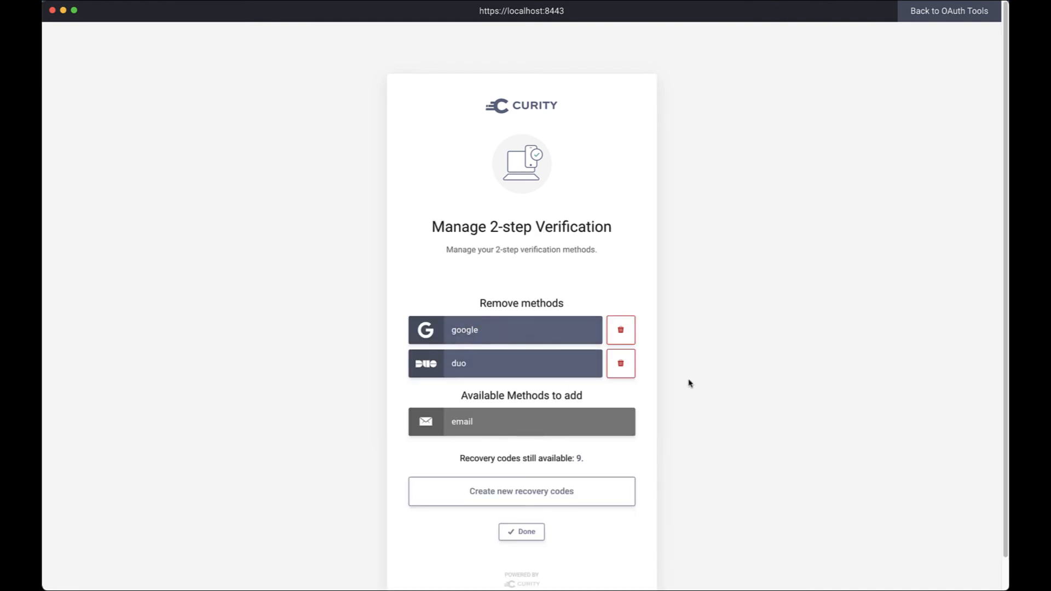